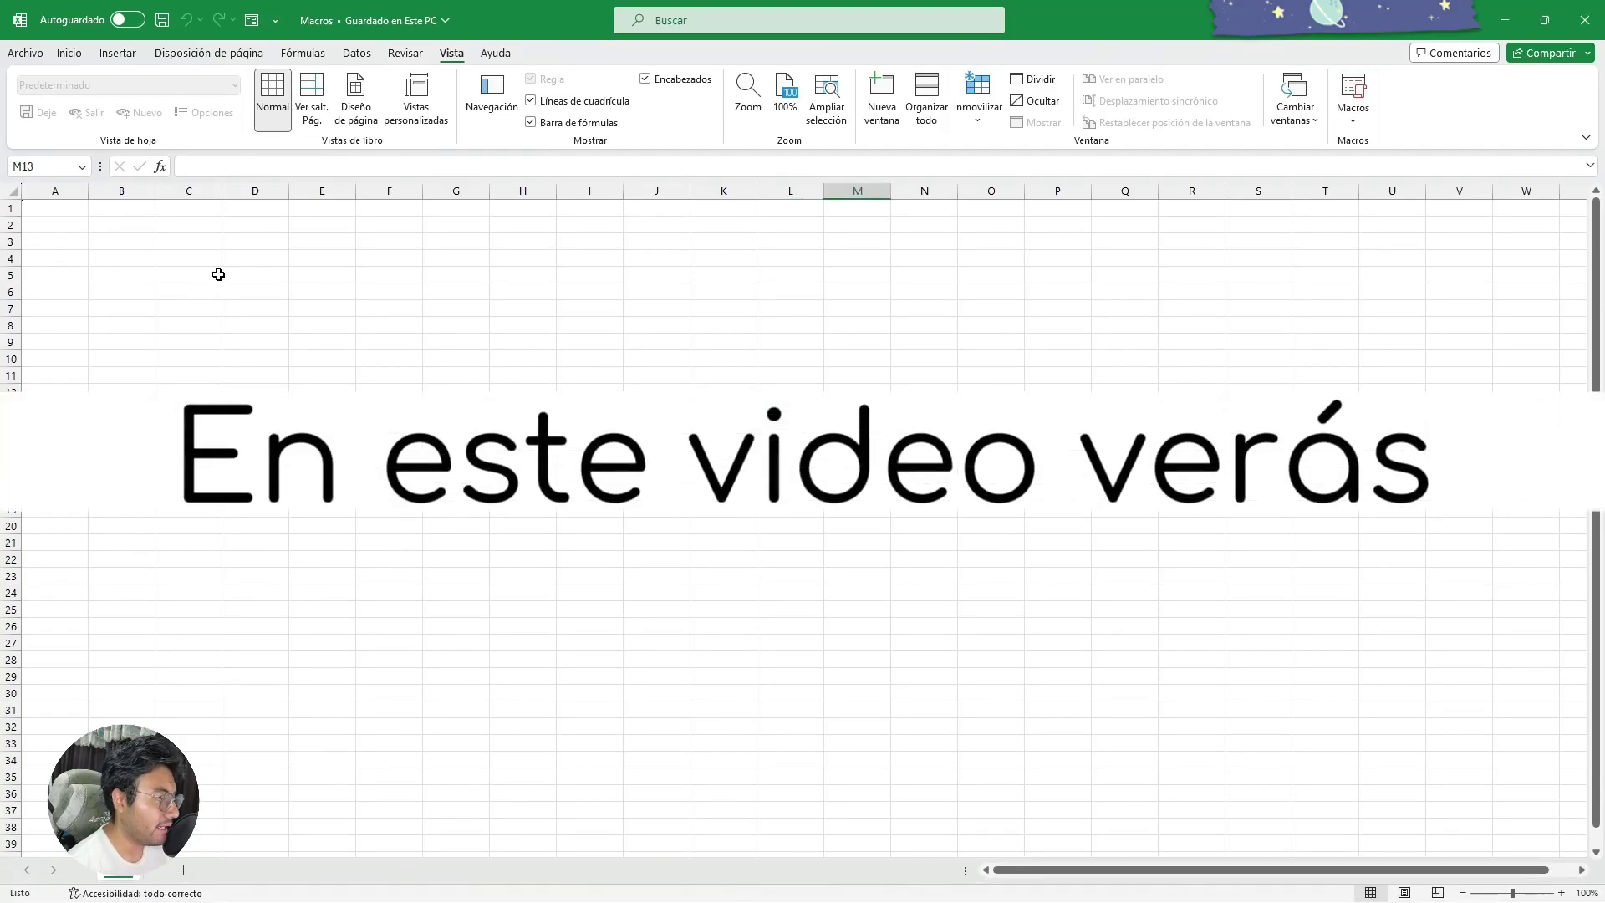
# - Select the empty ranges C1:H14 and D30:E30 on the blank Macros sheet
pyautogui.moveTo(211, 212)
pyautogui.mouseDown()
pyautogui.moveTo(535, 426)
pyautogui.moveTo(519, 644)
pyautogui.mouseUp()
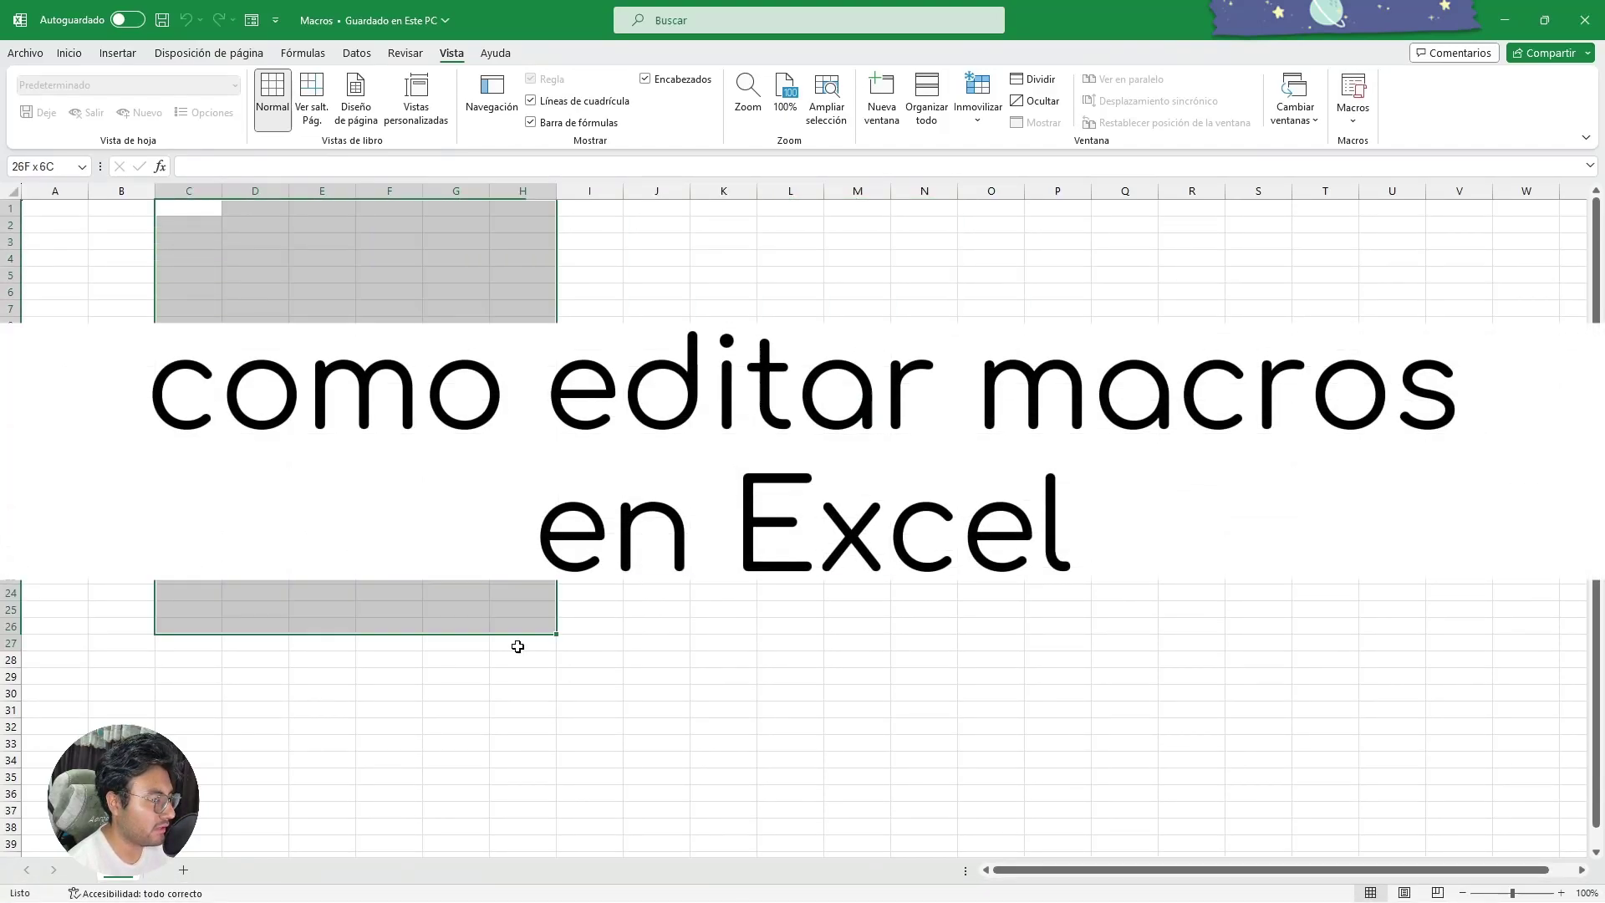
pyautogui.moveTo(255, 693); pyautogui.dragTo(322, 693)
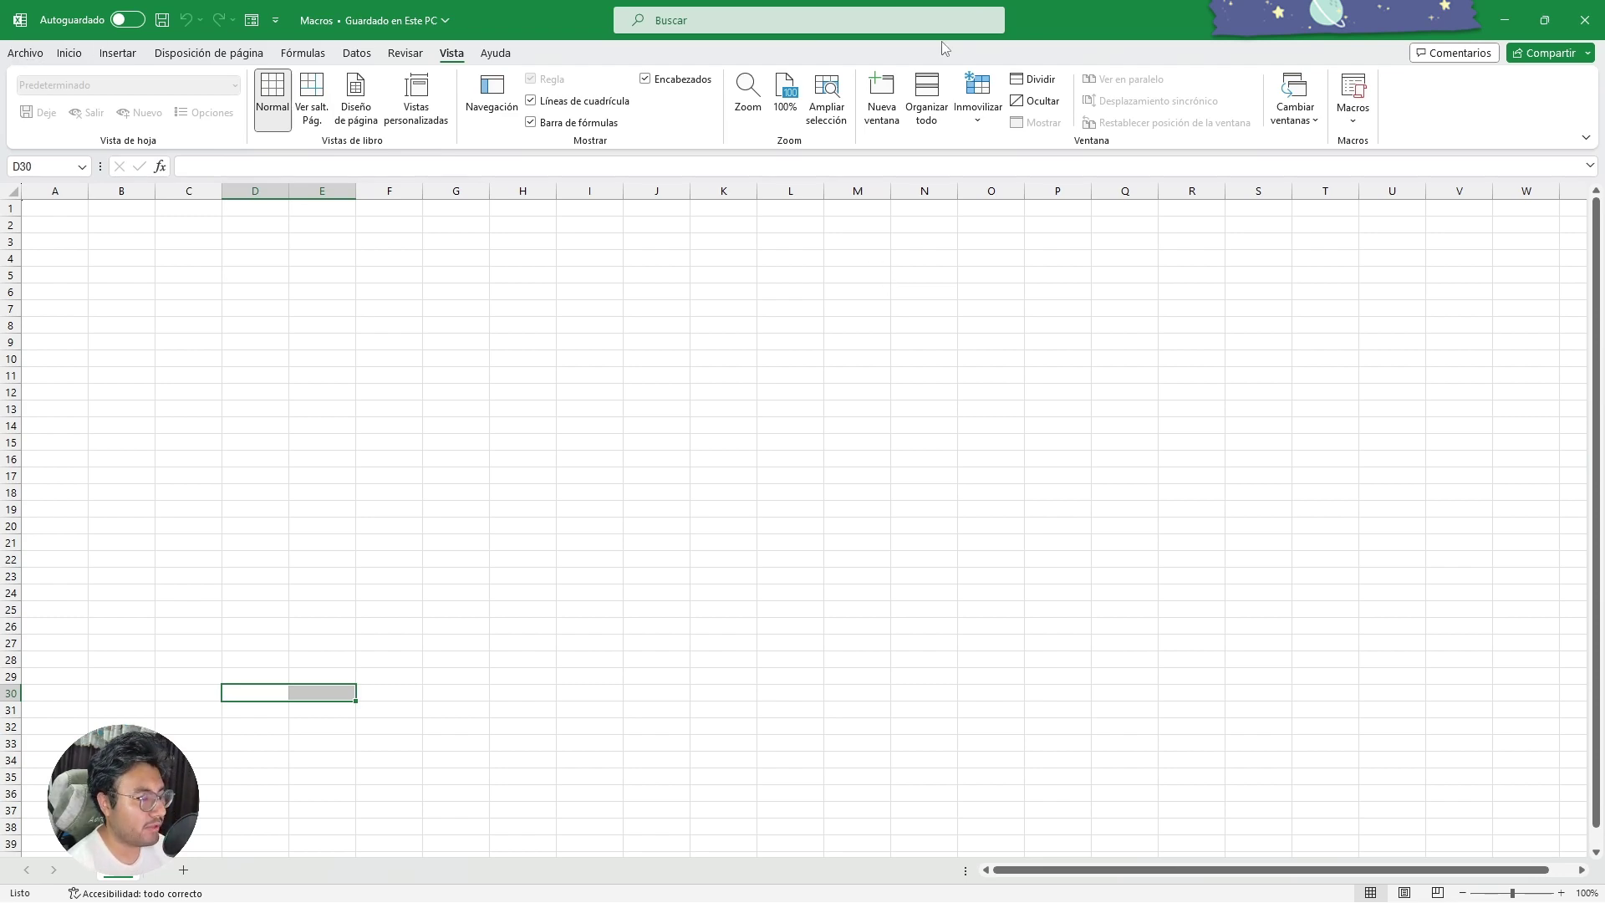
# - In Descargas, confirm via Propiedades that Macros is macro-enabled, then return to Excel's cell F7
pyautogui.click(729, 893)
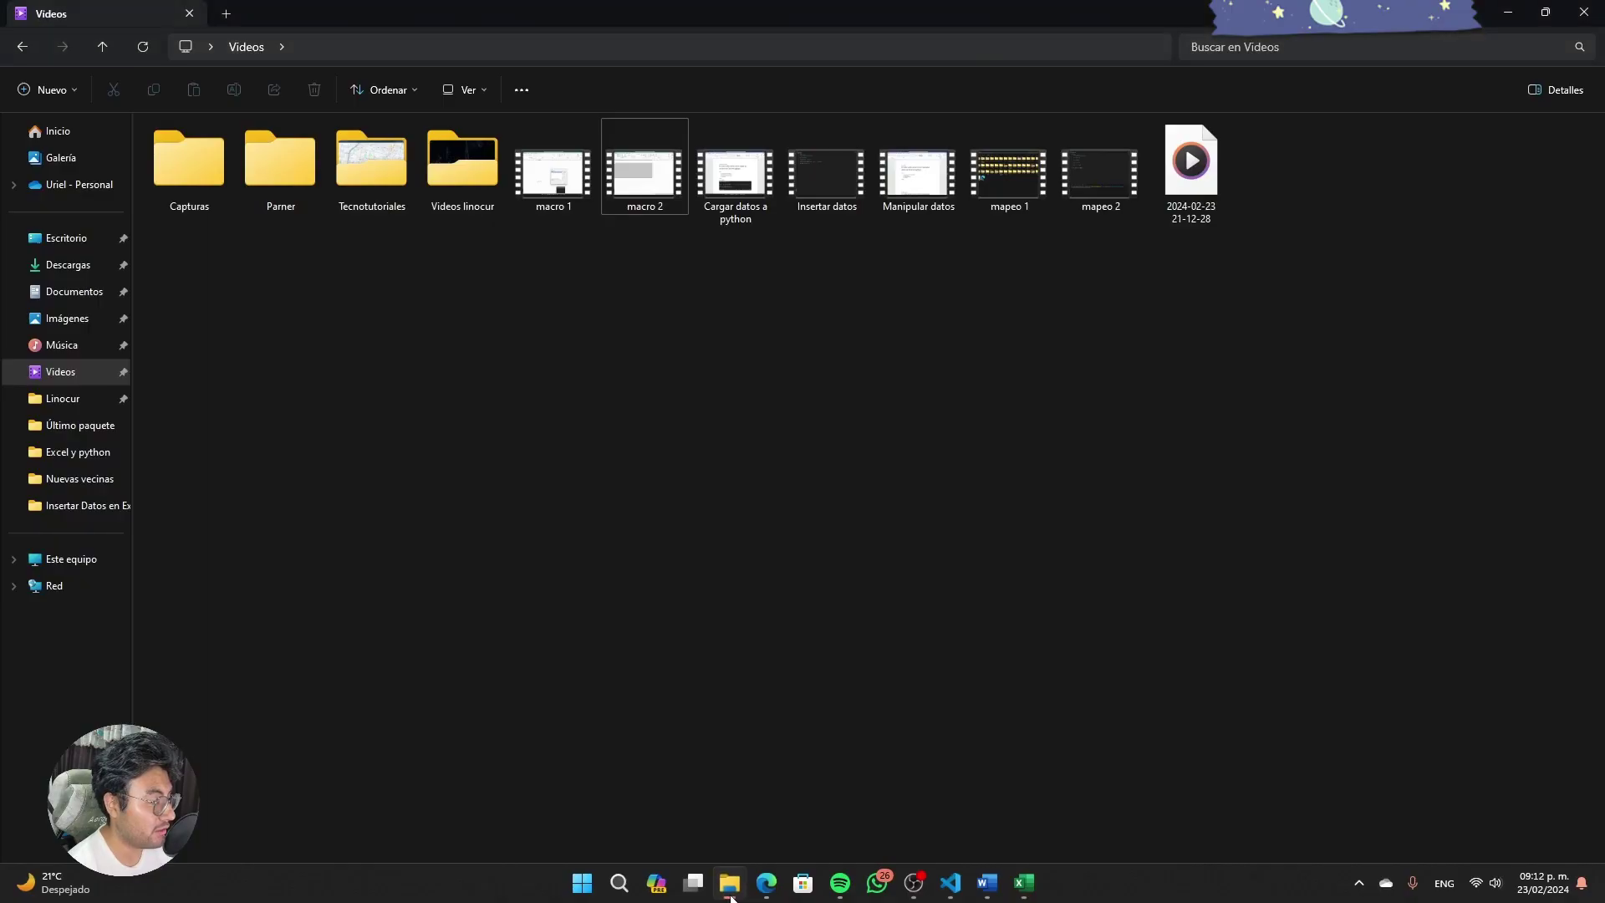
pyautogui.click(62, 264)
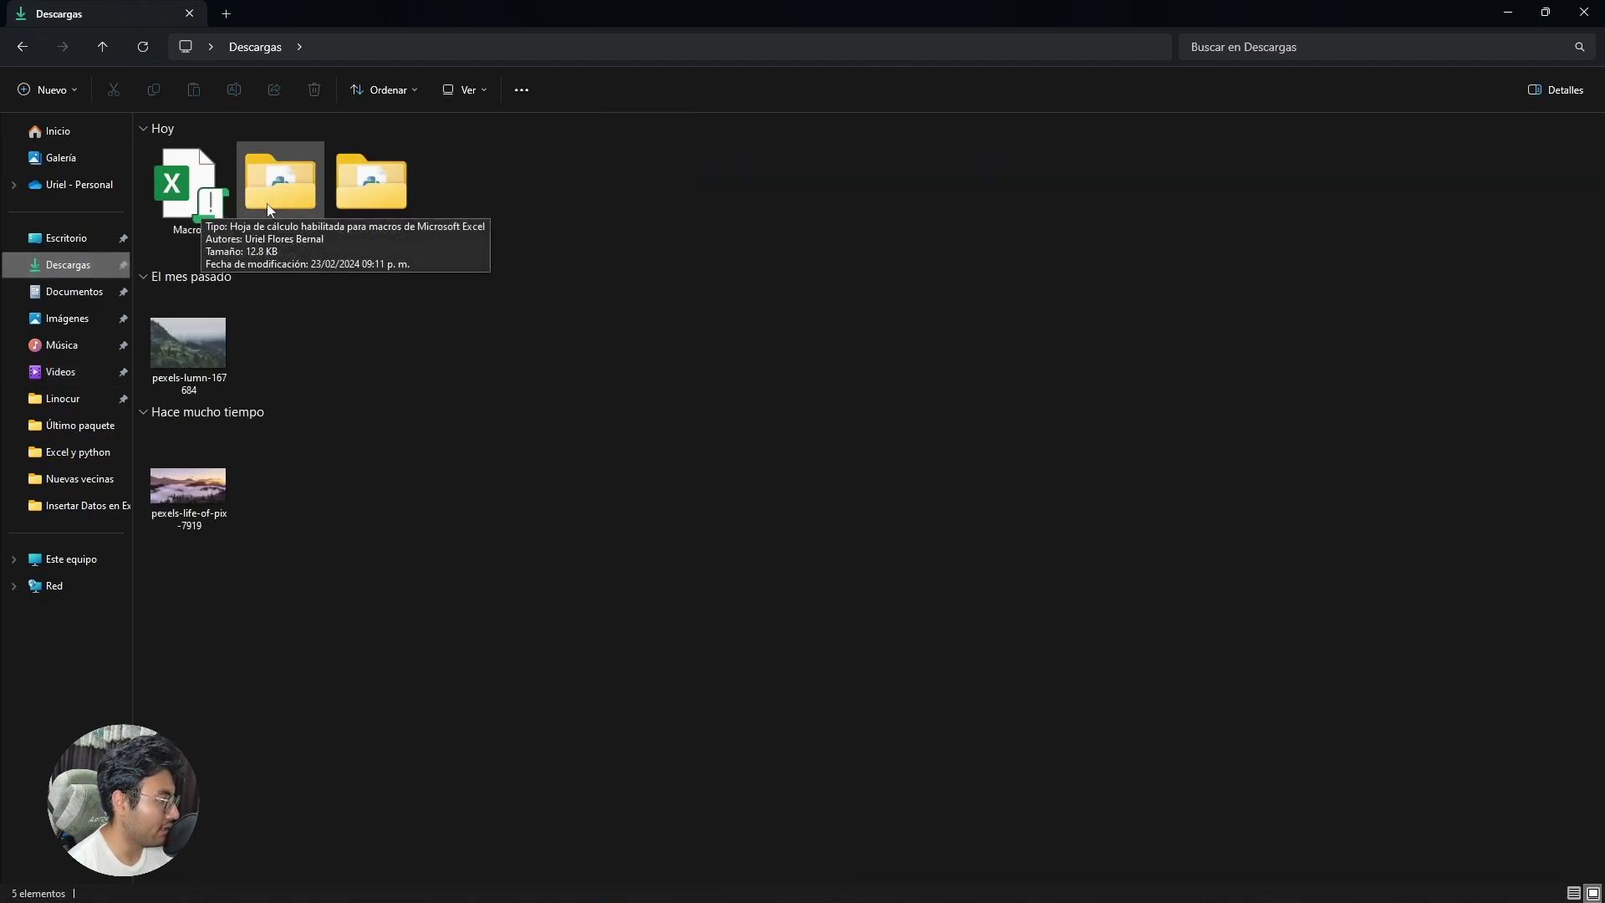
pyautogui.moveTo(188, 188)
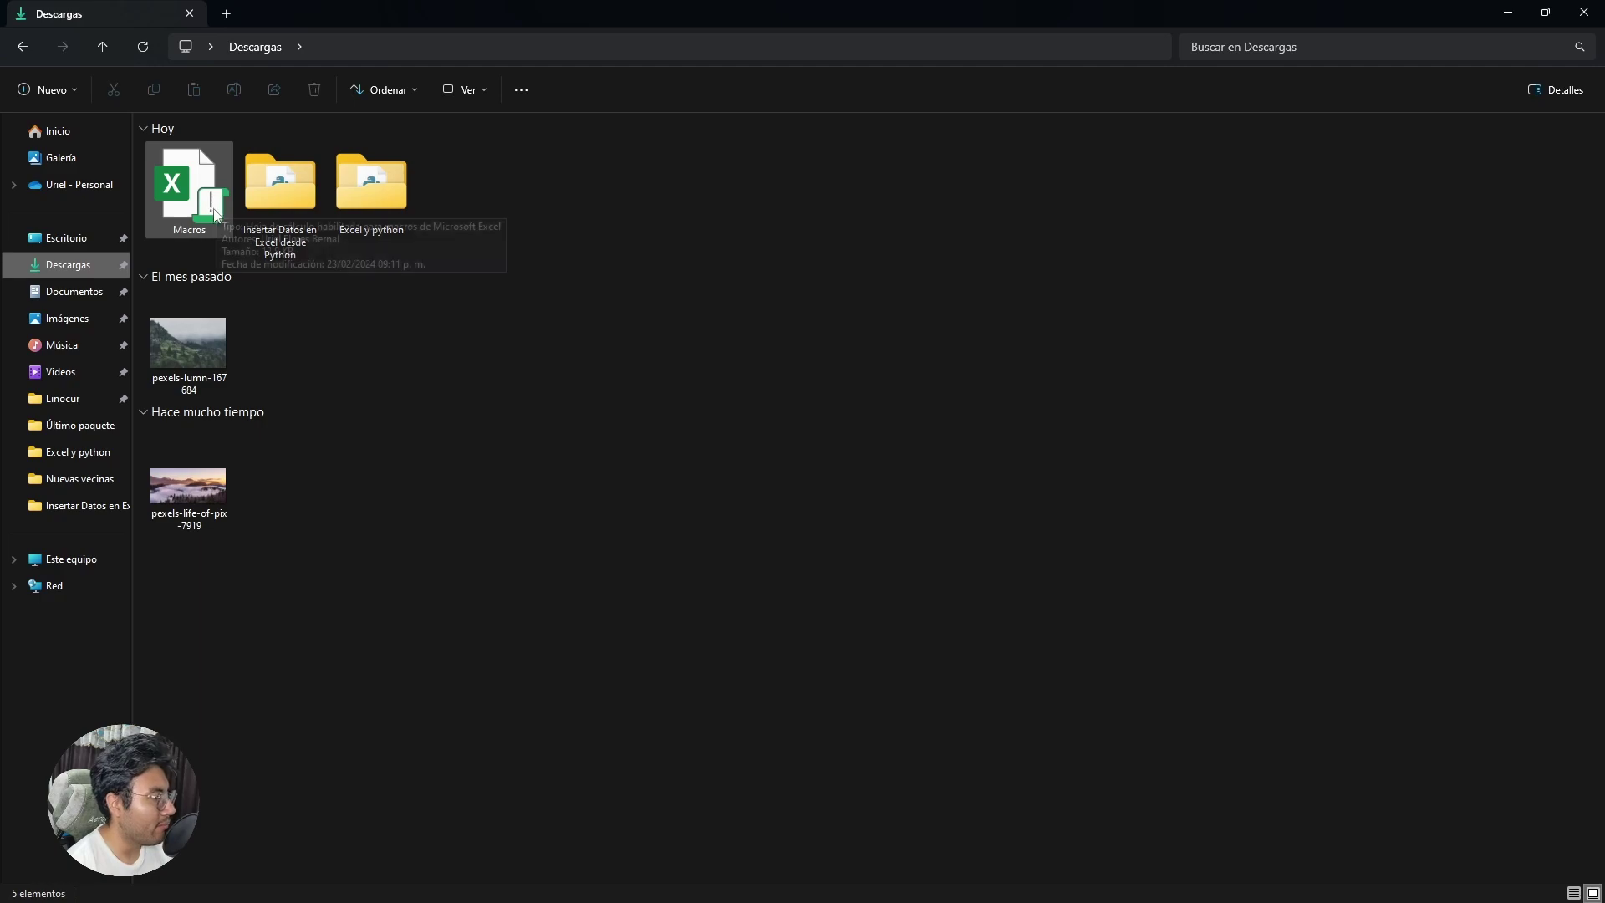
pyautogui.rightClick(209, 203)
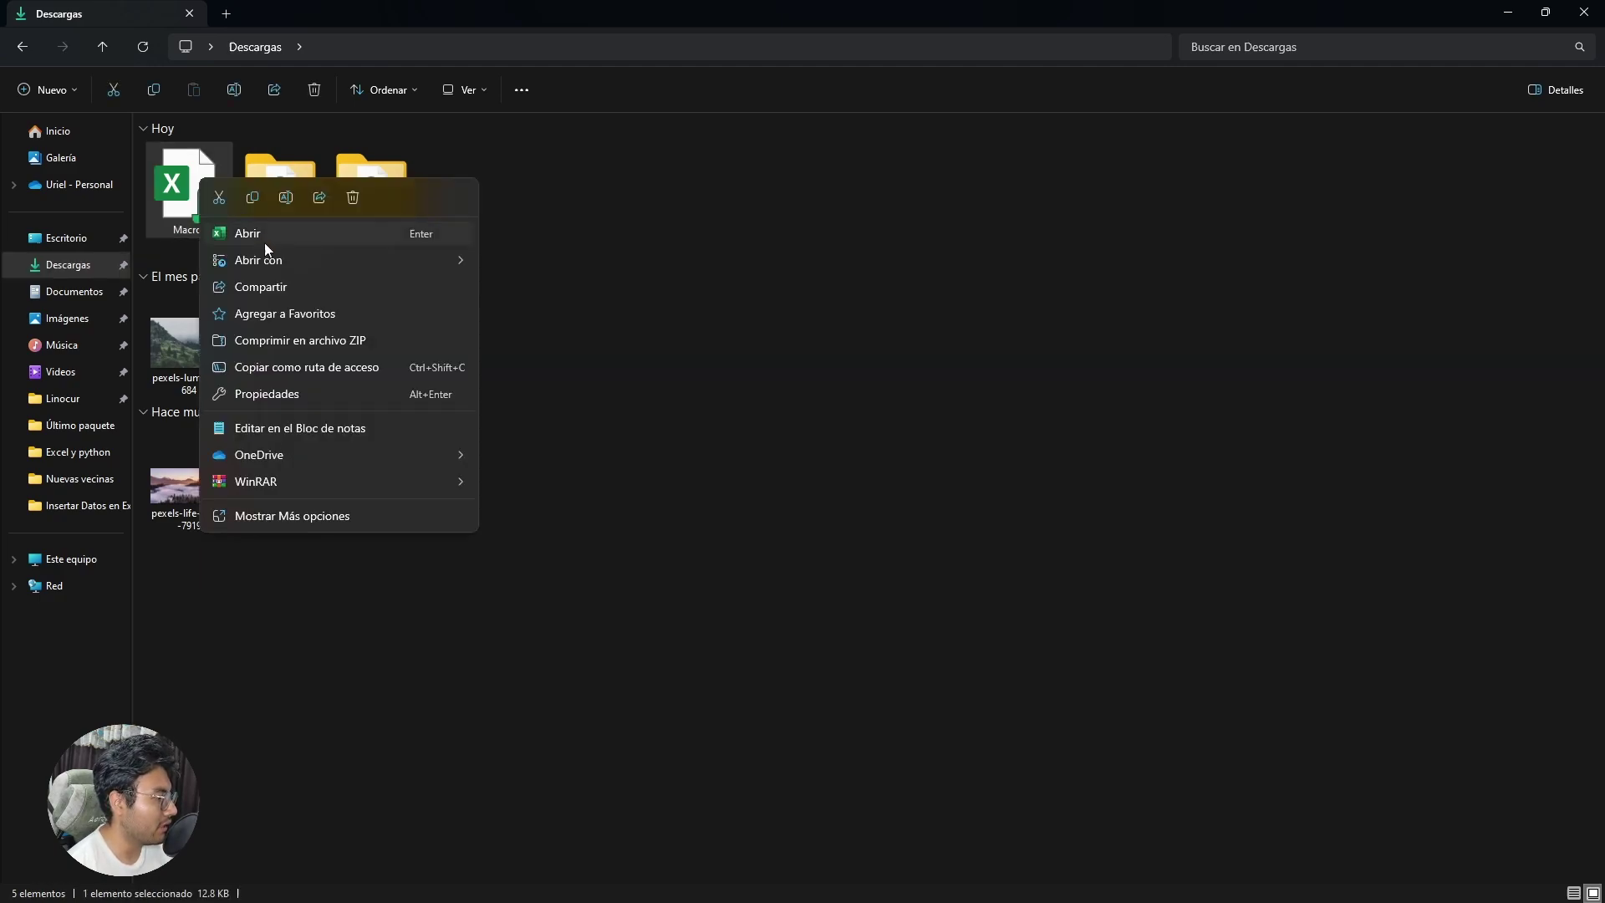
pyautogui.click(290, 398)
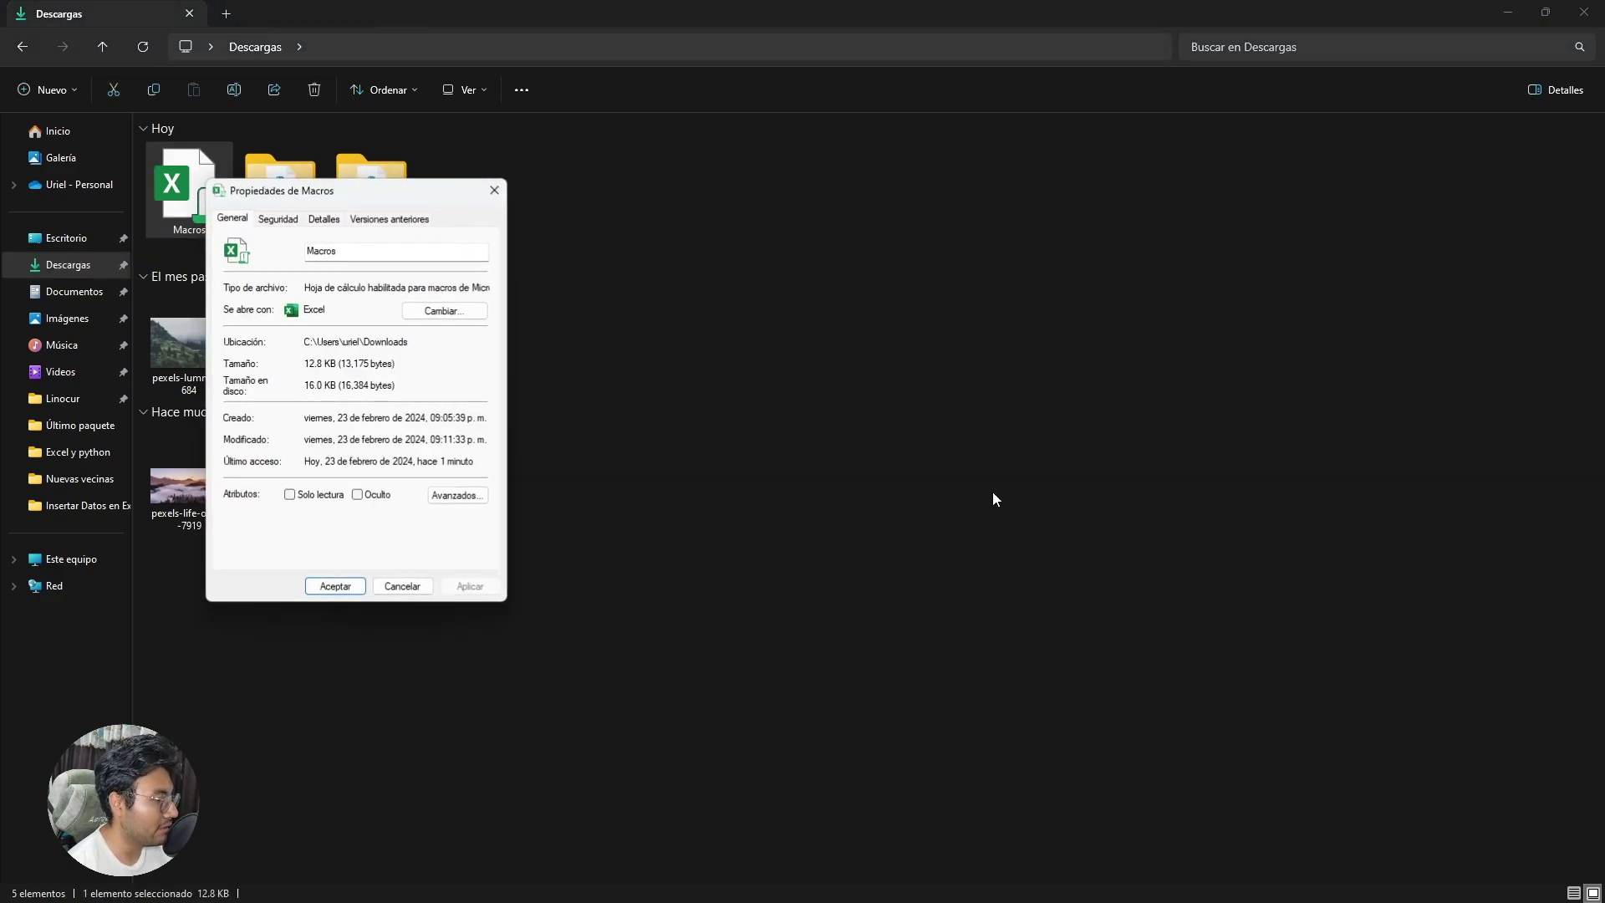
pyautogui.click(495, 190)
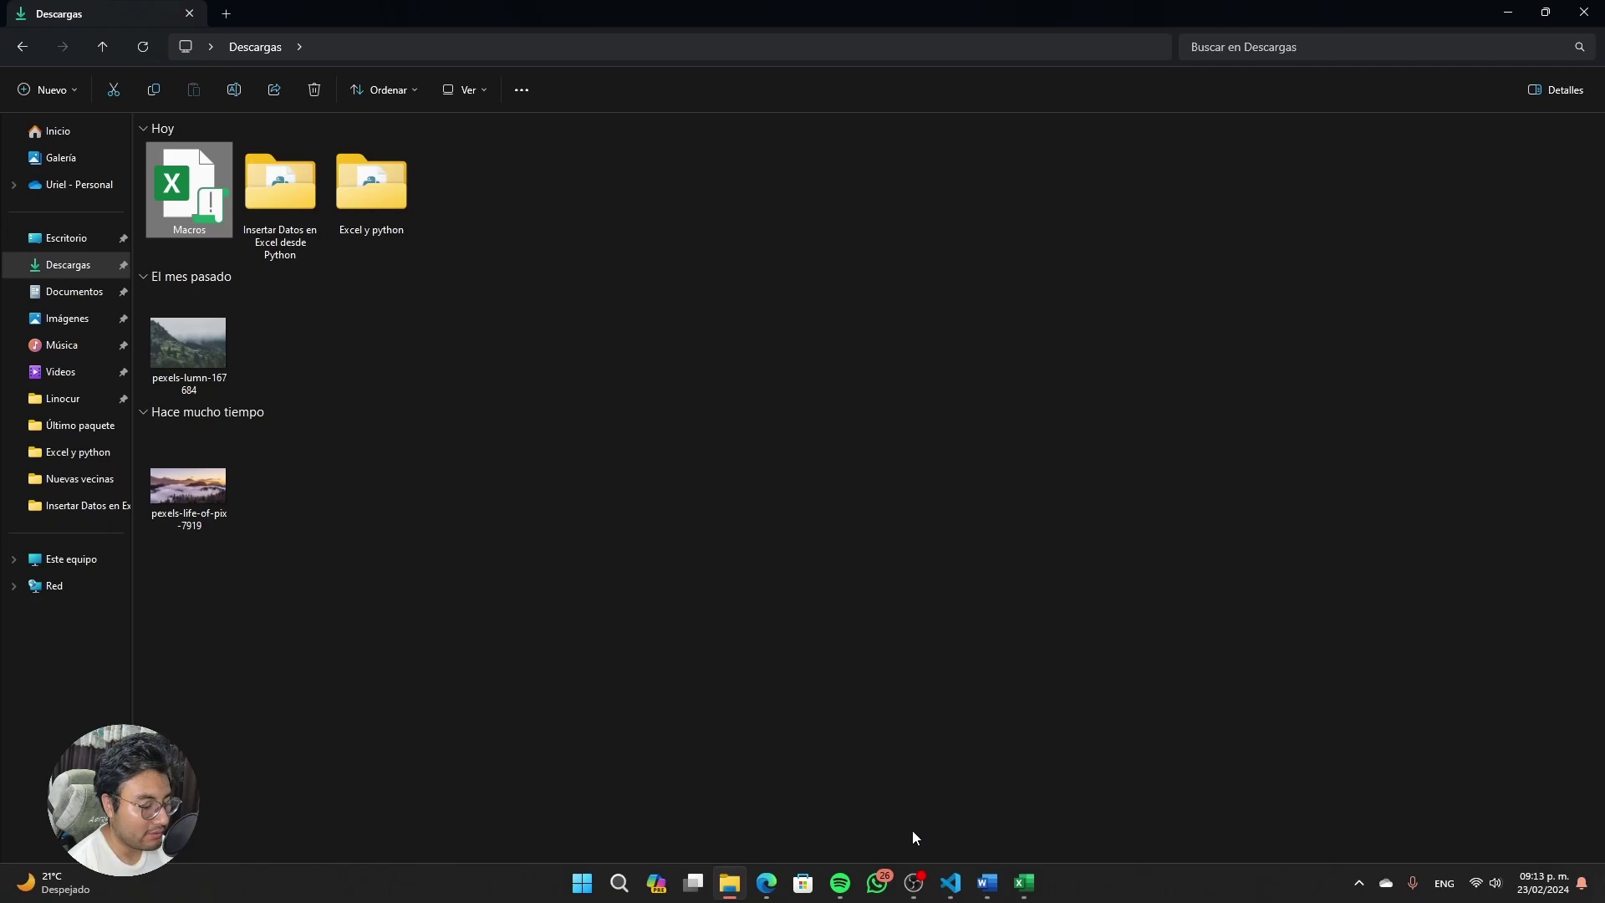
pyautogui.click(1021, 879)
pyautogui.click(384, 307)
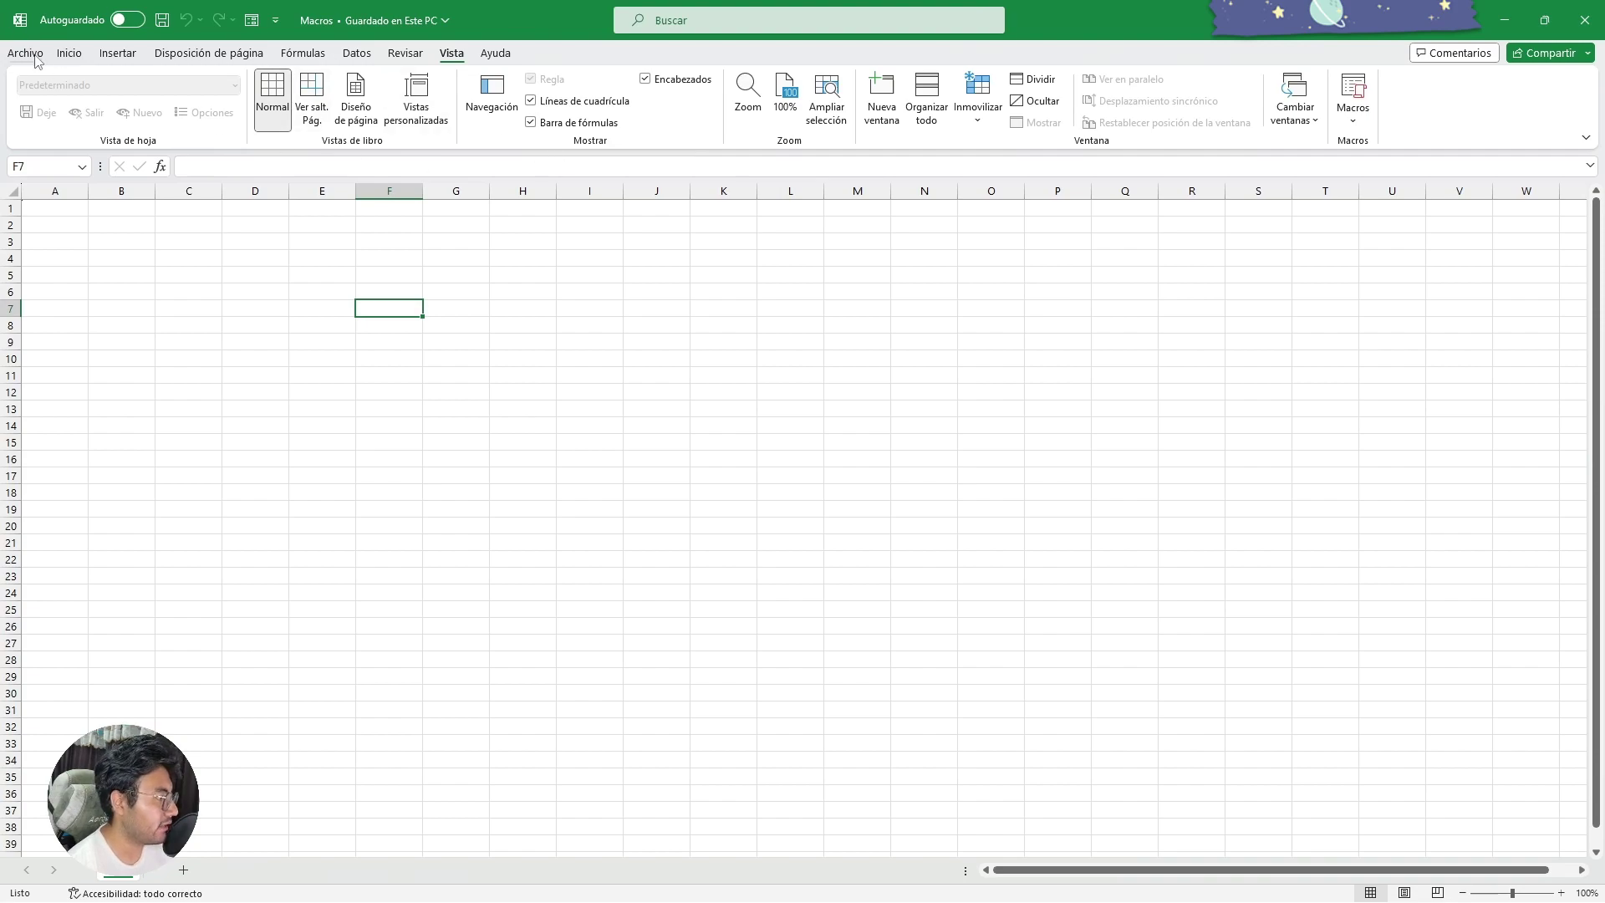
# - From the Vista tab, open Macros > Ver macros and select Macro1
pyautogui.click(68, 53)
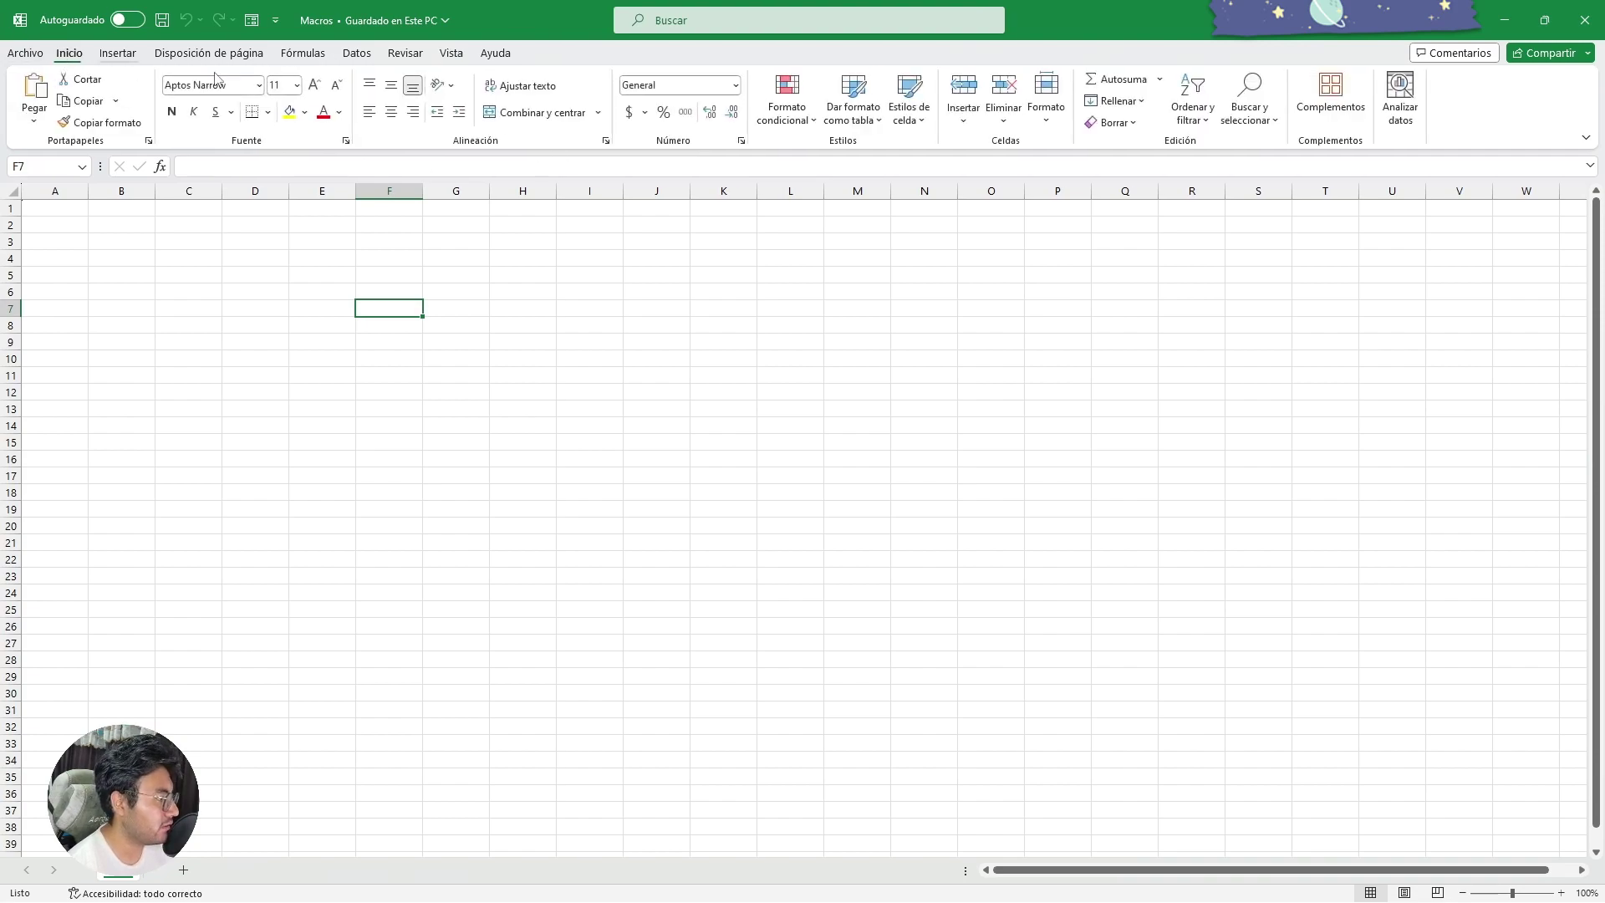
pyautogui.click(447, 54)
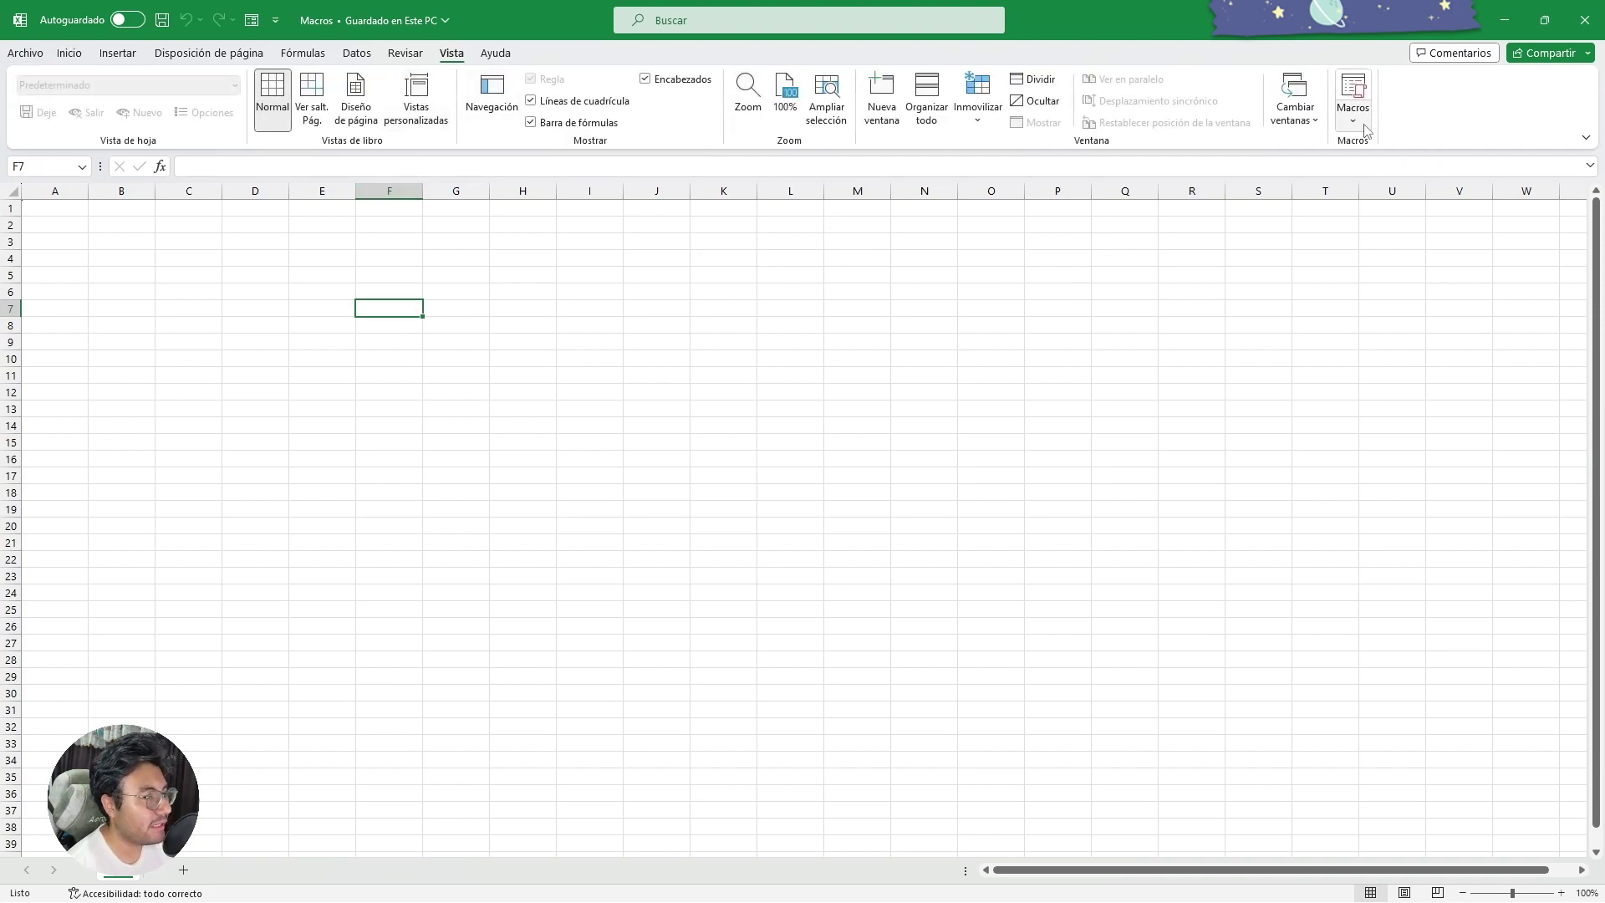
pyautogui.click(1354, 121)
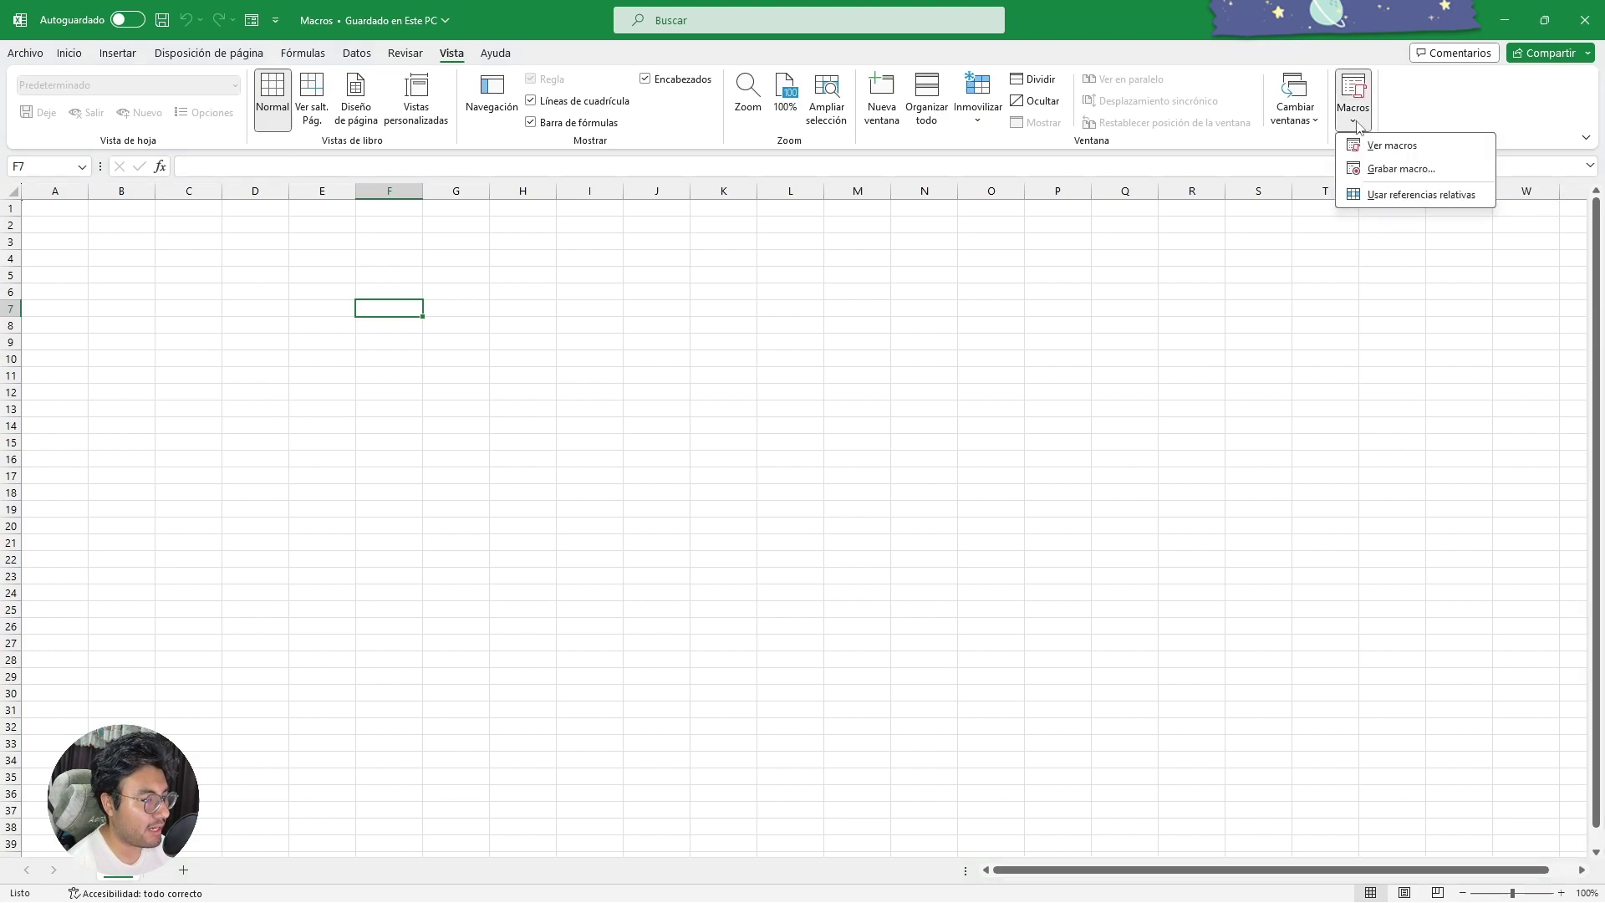
pyautogui.click(1419, 147)
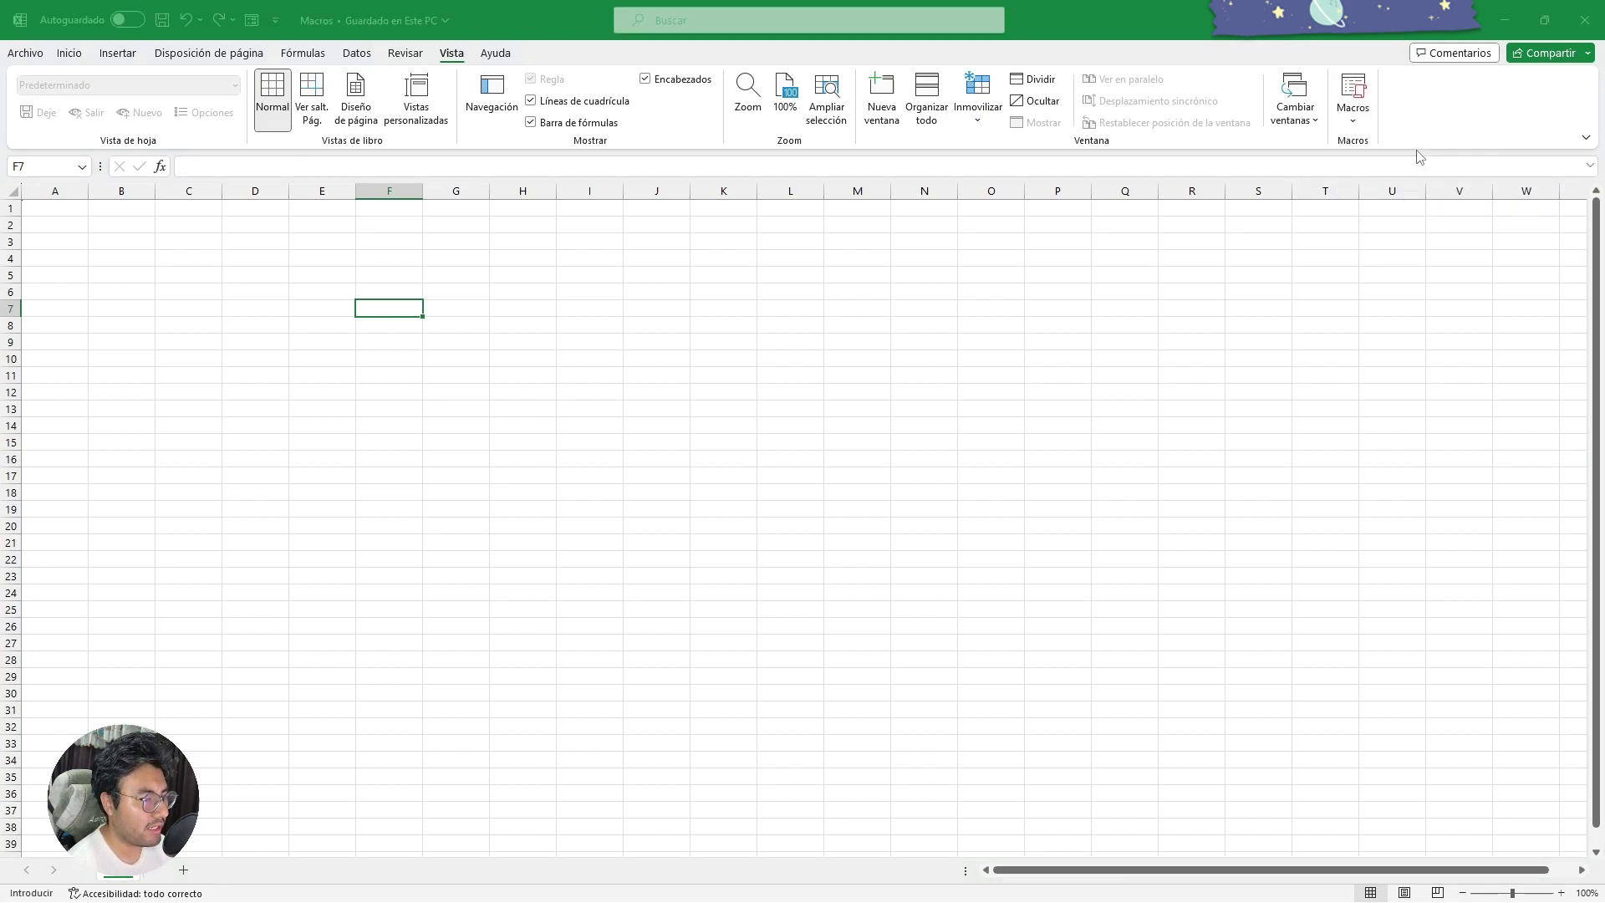
pyautogui.click(786, 445)
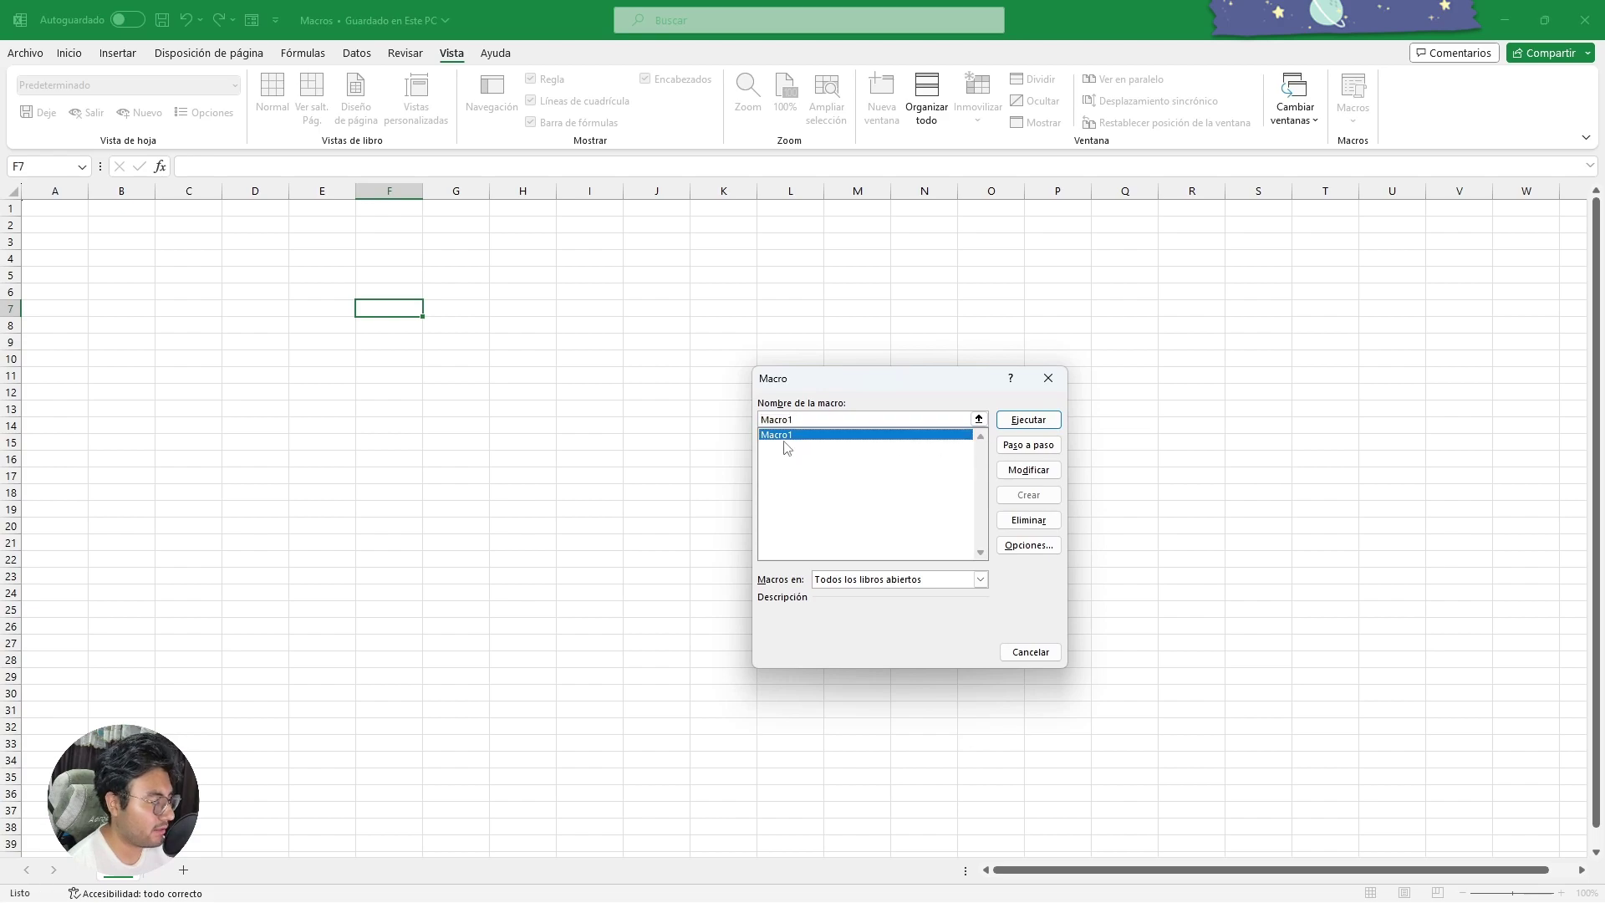
# - Open Macro1 in the VBA editor, select its comment lines, and open Hoja1's code window
pyautogui.click(1029, 470)
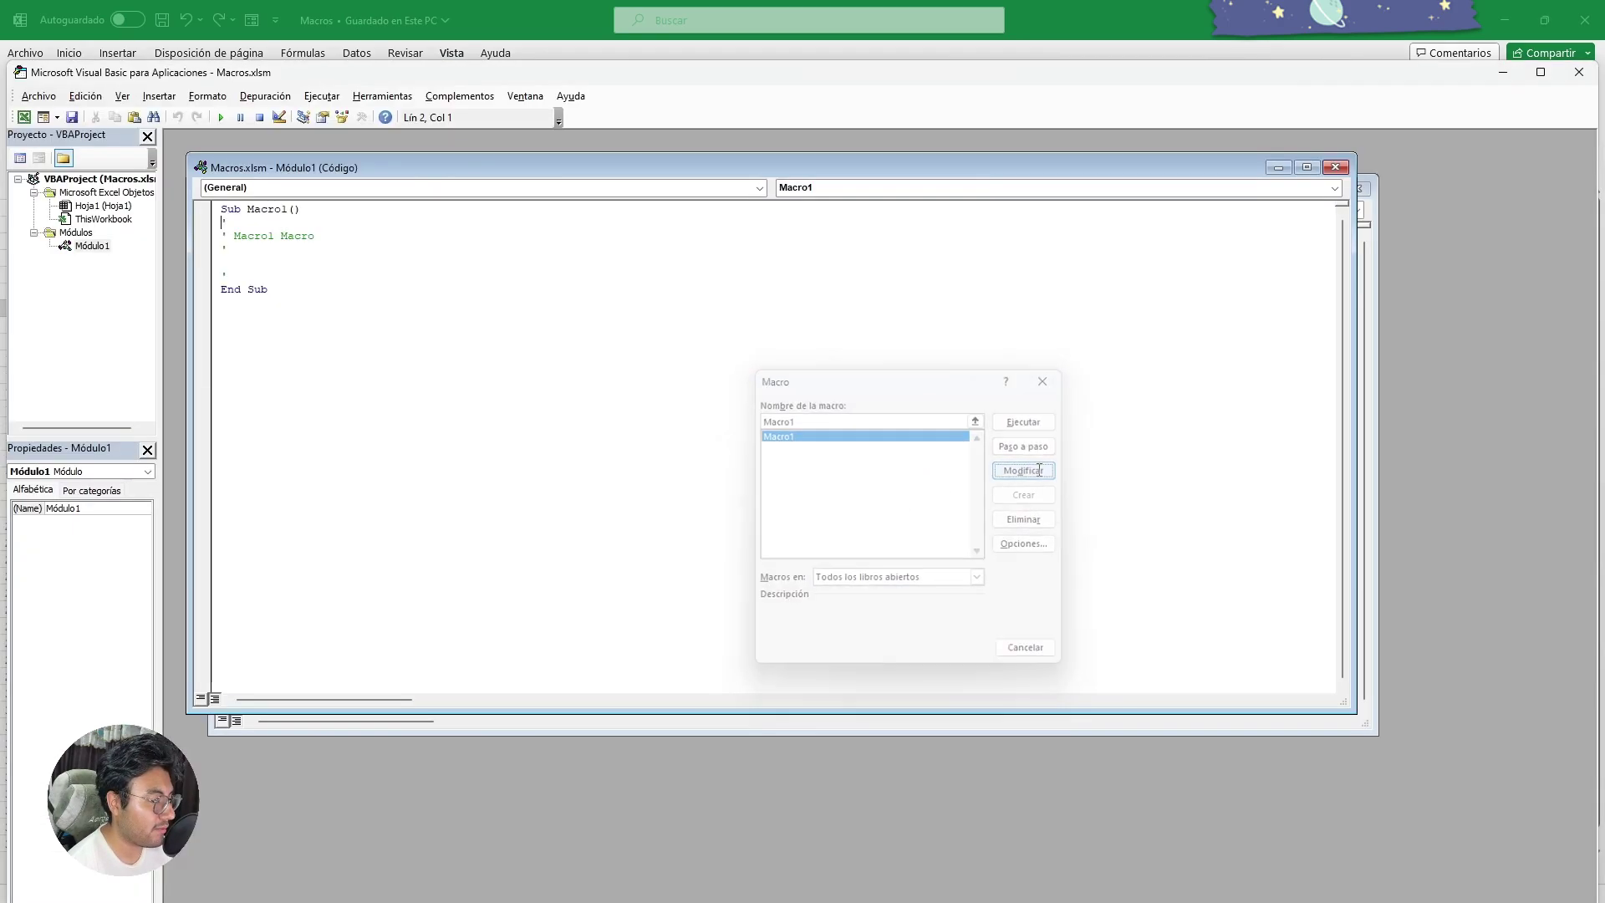
pyautogui.moveTo(356, 239); pyautogui.dragTo(219, 237)
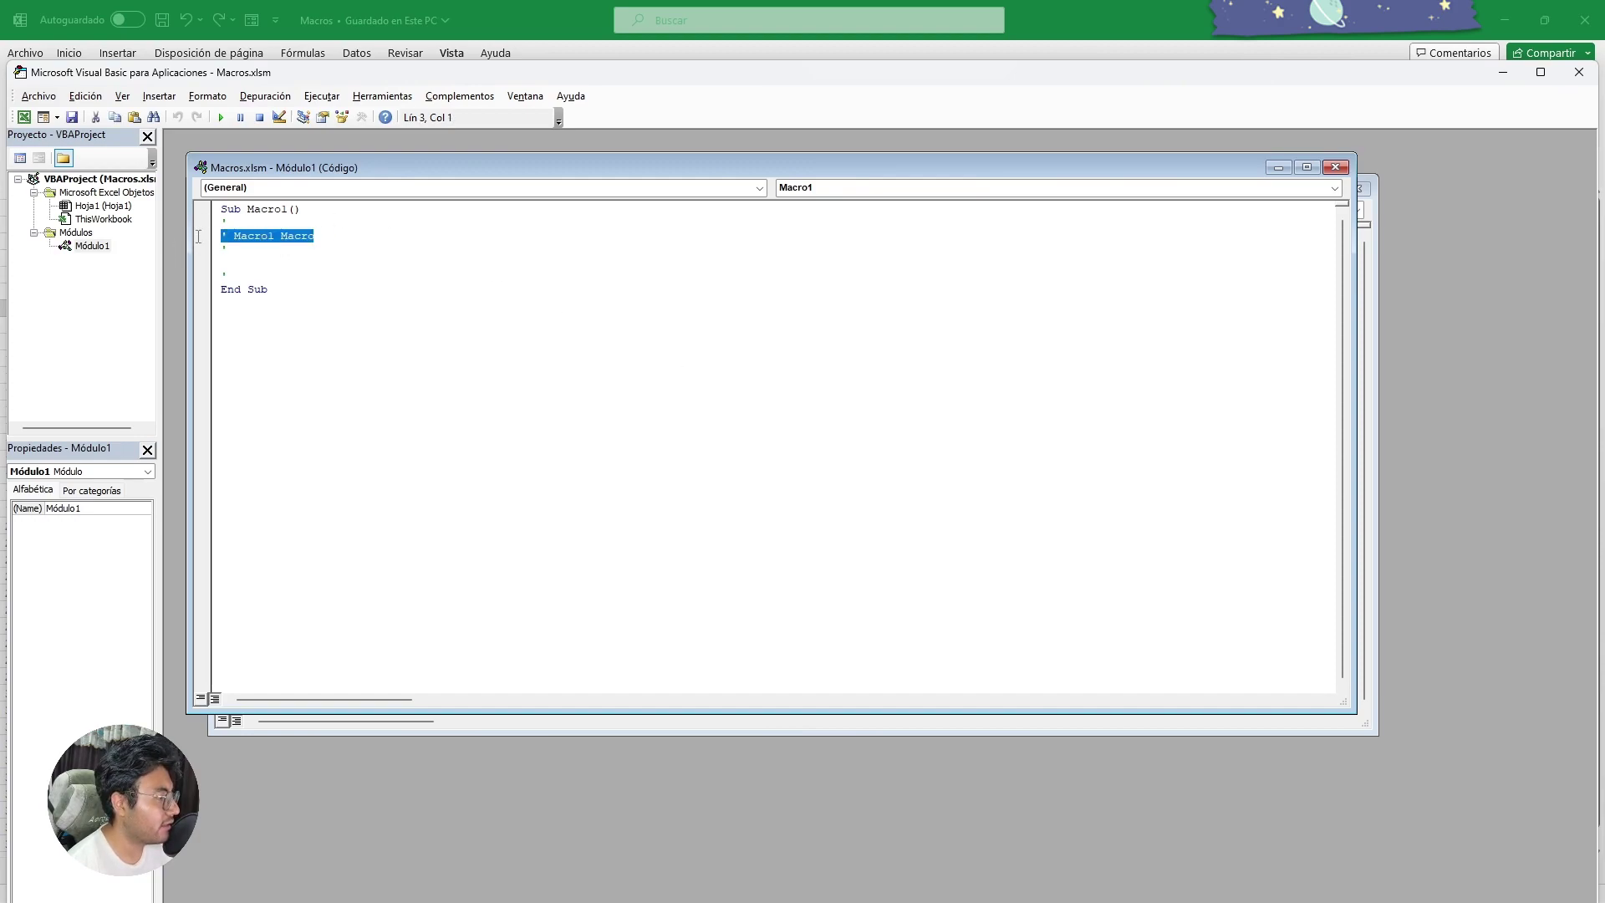
pyautogui.click(384, 285)
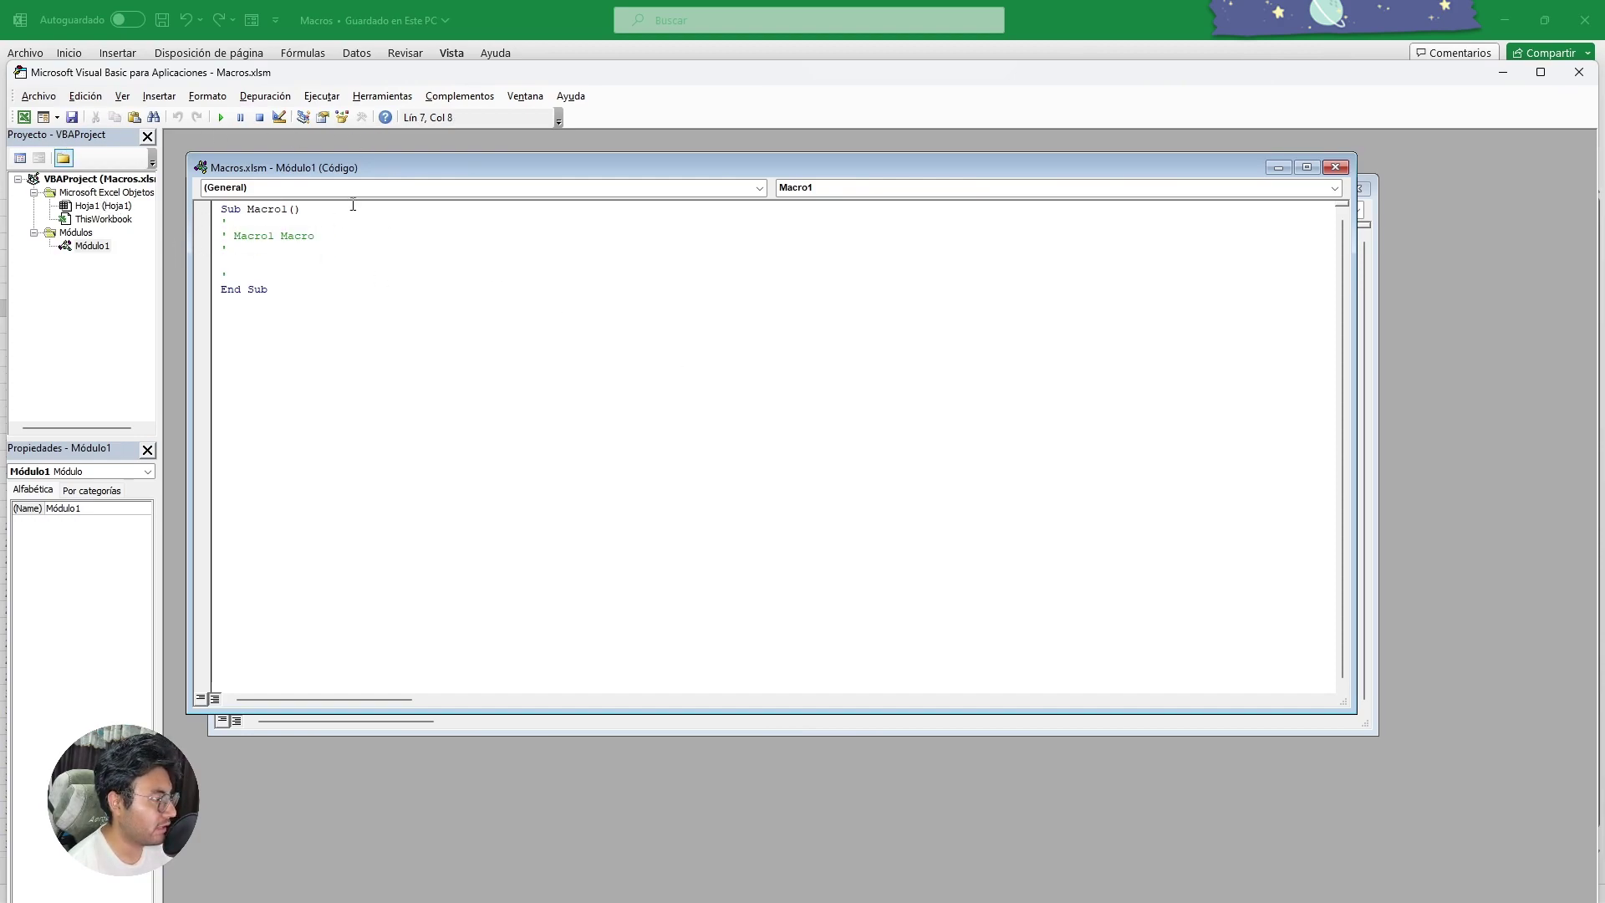
pyautogui.moveTo(300, 271); pyautogui.dragTo(220, 240)
pyautogui.doubleClick(95, 207)
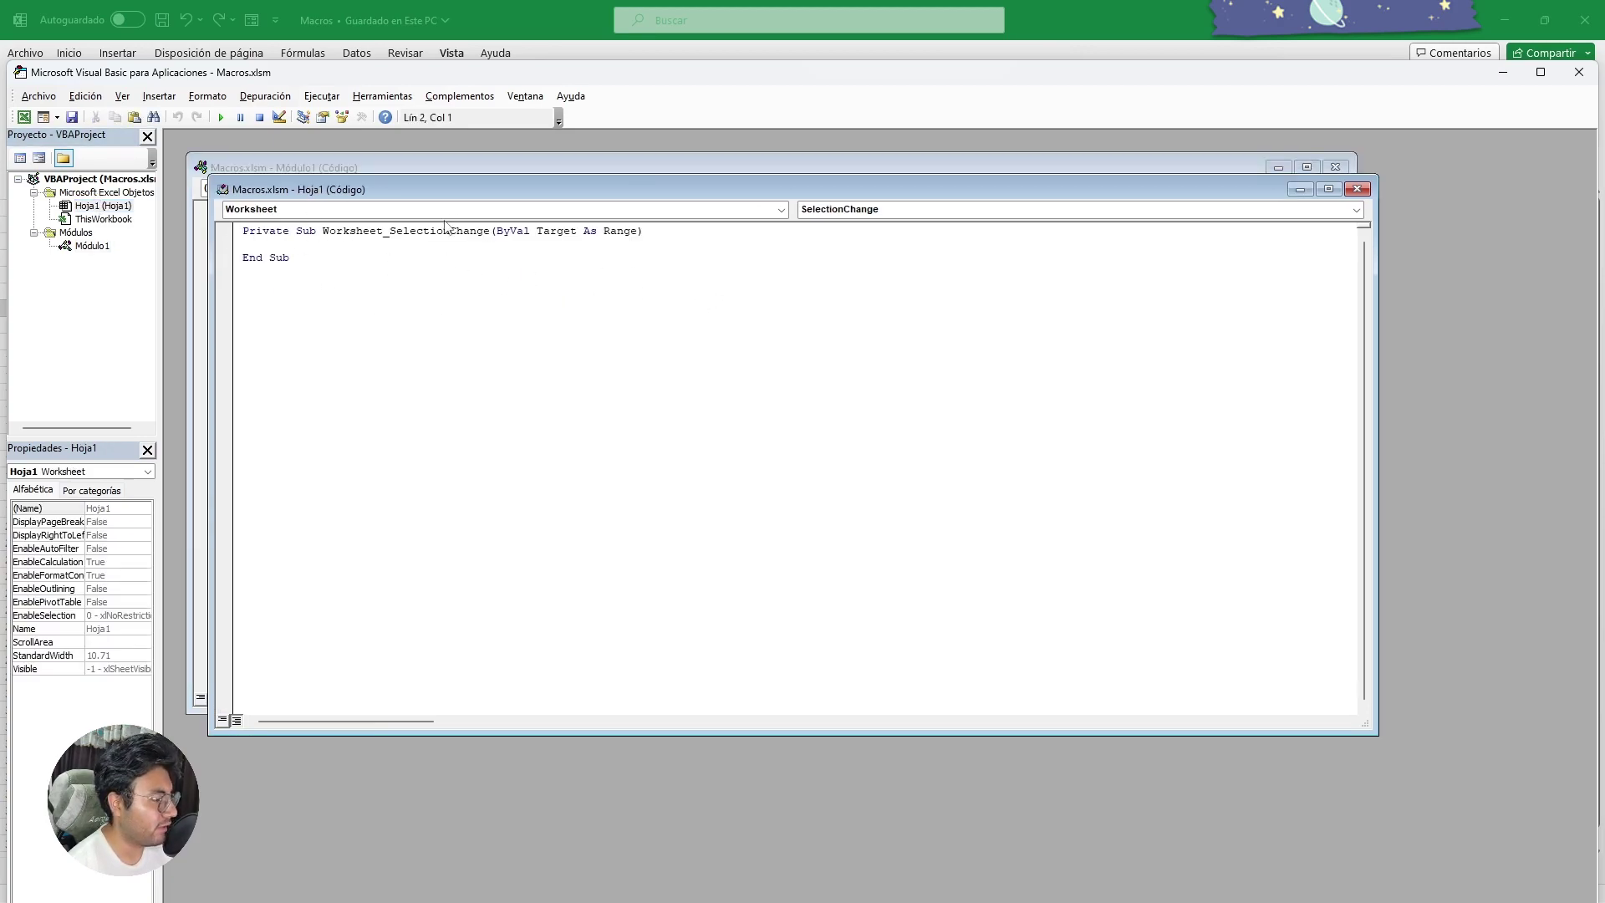
# - Save the workbook, then open the Run macro list and cancel it without running
pyautogui.click(72, 119)
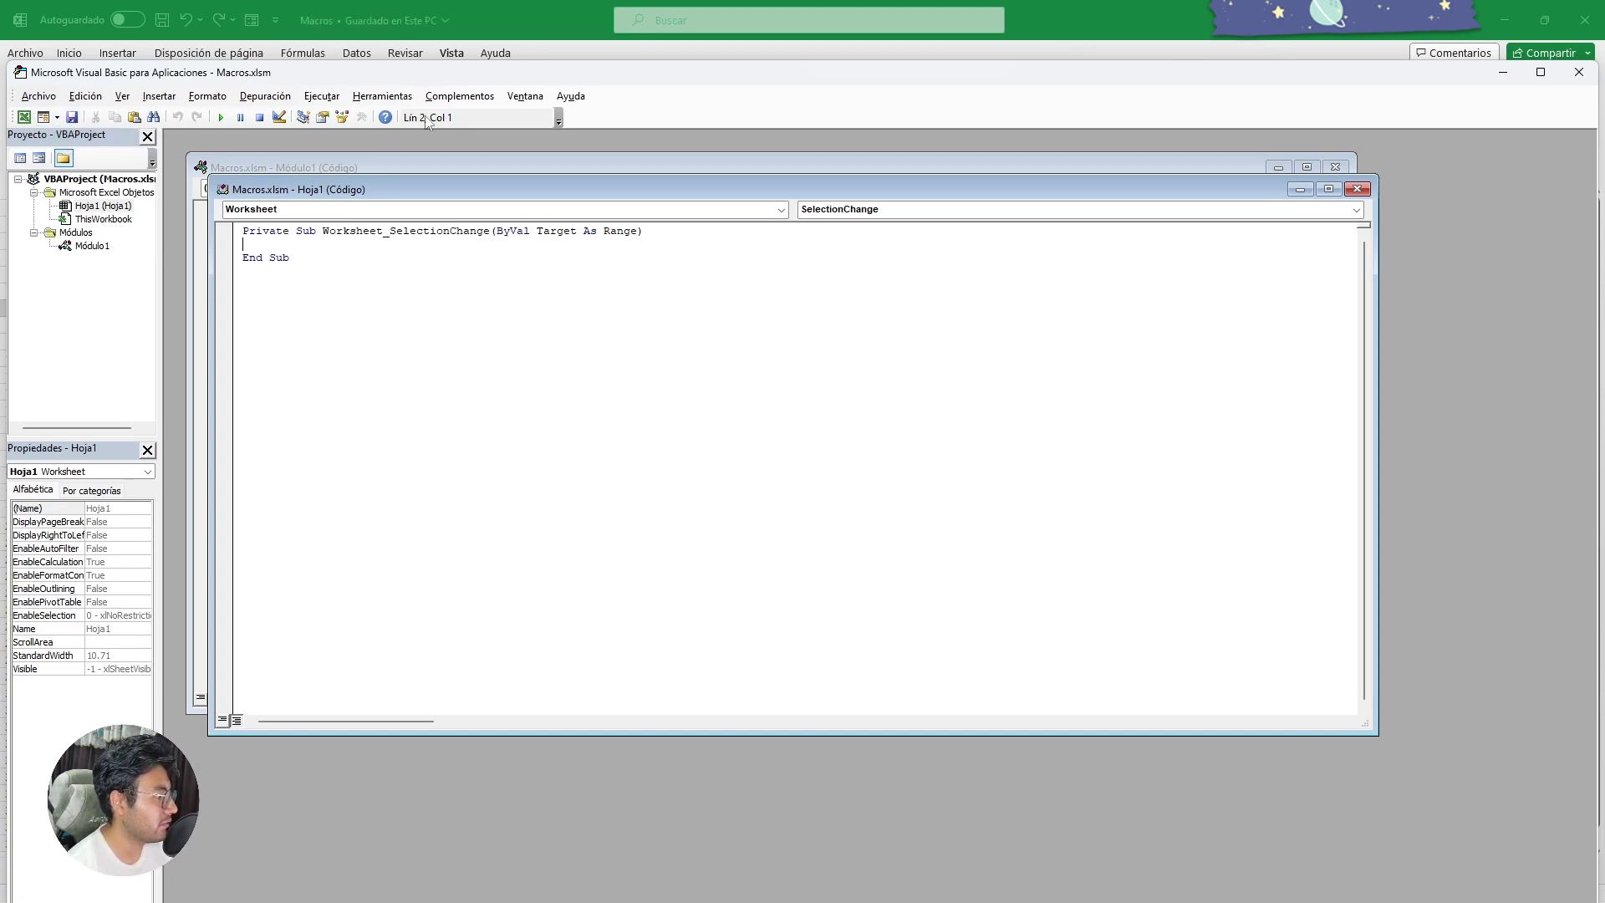
pyautogui.click(221, 118)
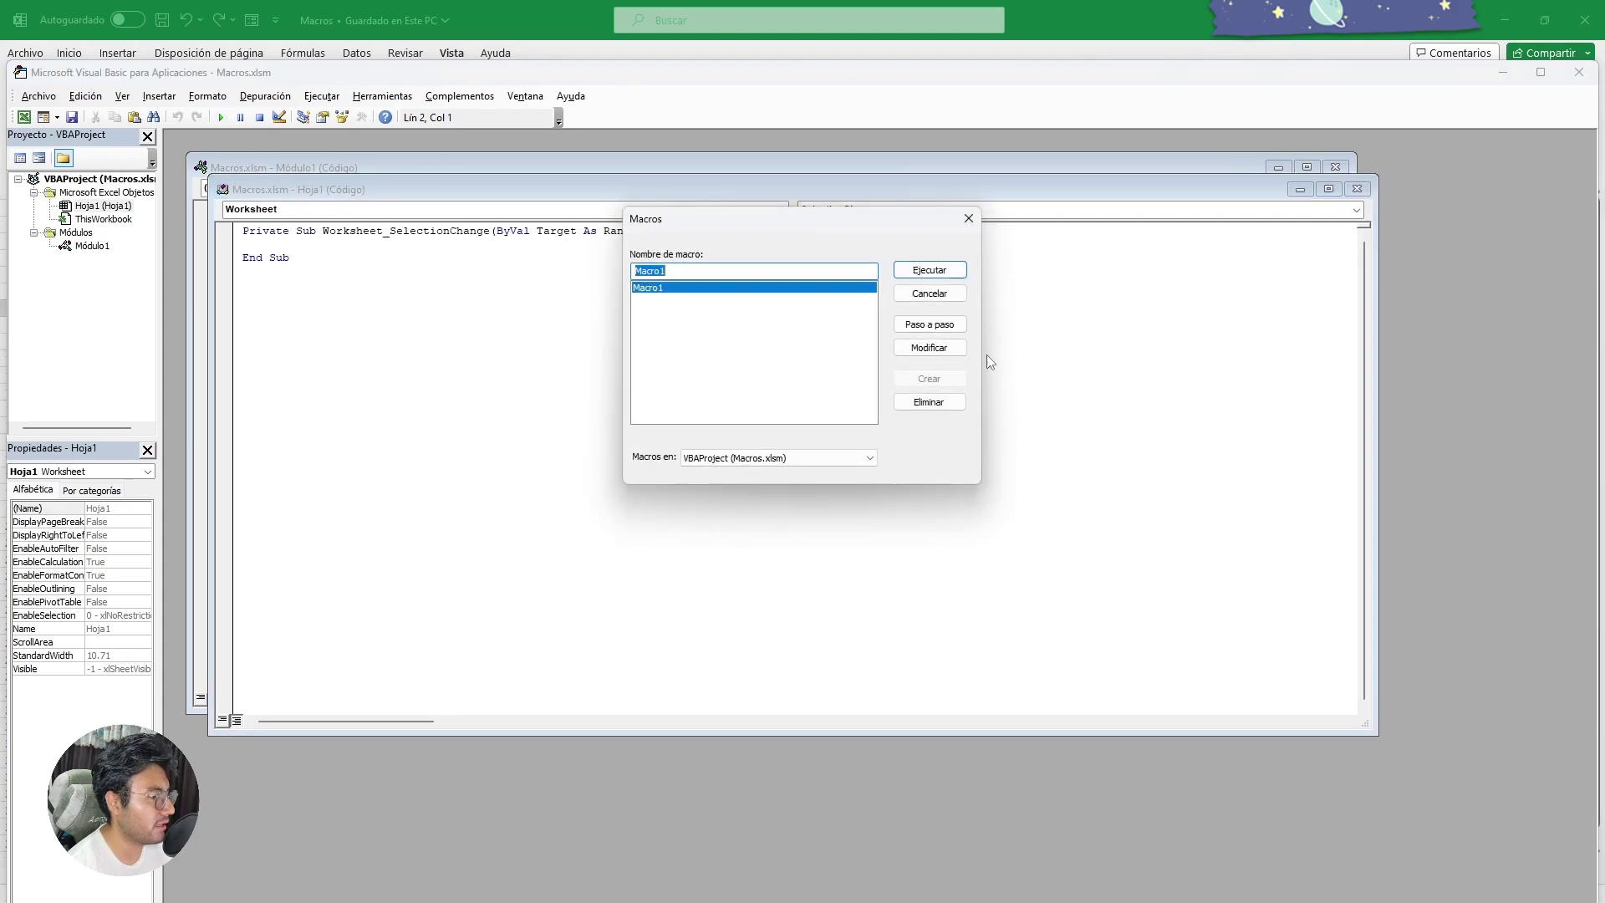
pyautogui.click(928, 294)
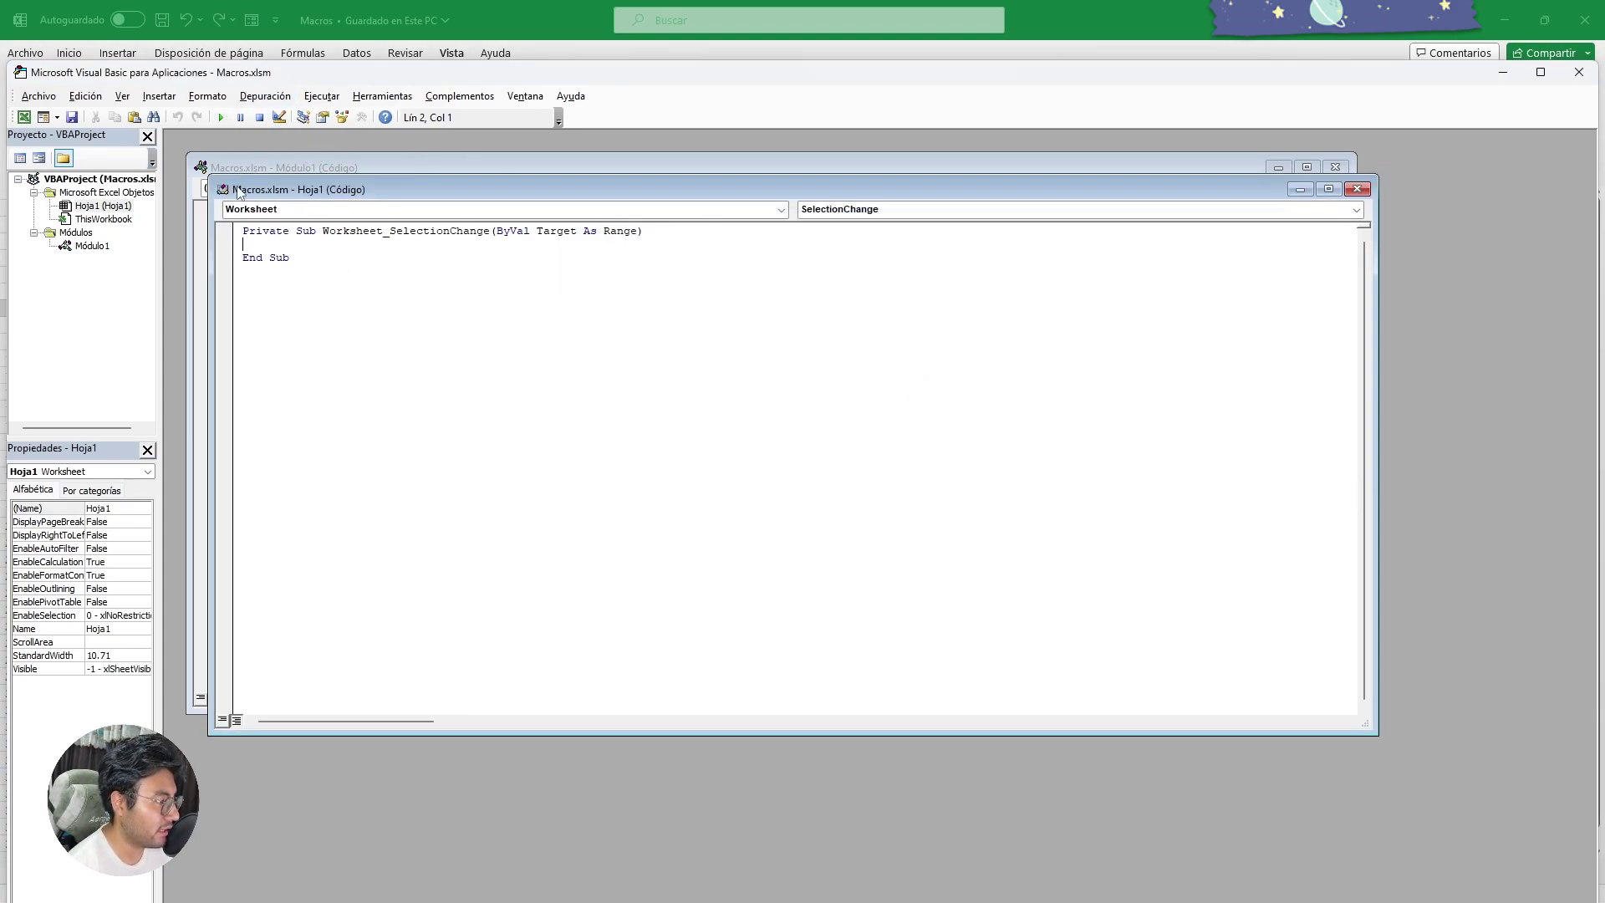
# - Toggle Hoja1's Object dropdown back to Worksheet_SelectionChange, then bring Módulo1's Macro1 code forward
pyautogui.click(278, 210)
pyautogui.click(293, 223)
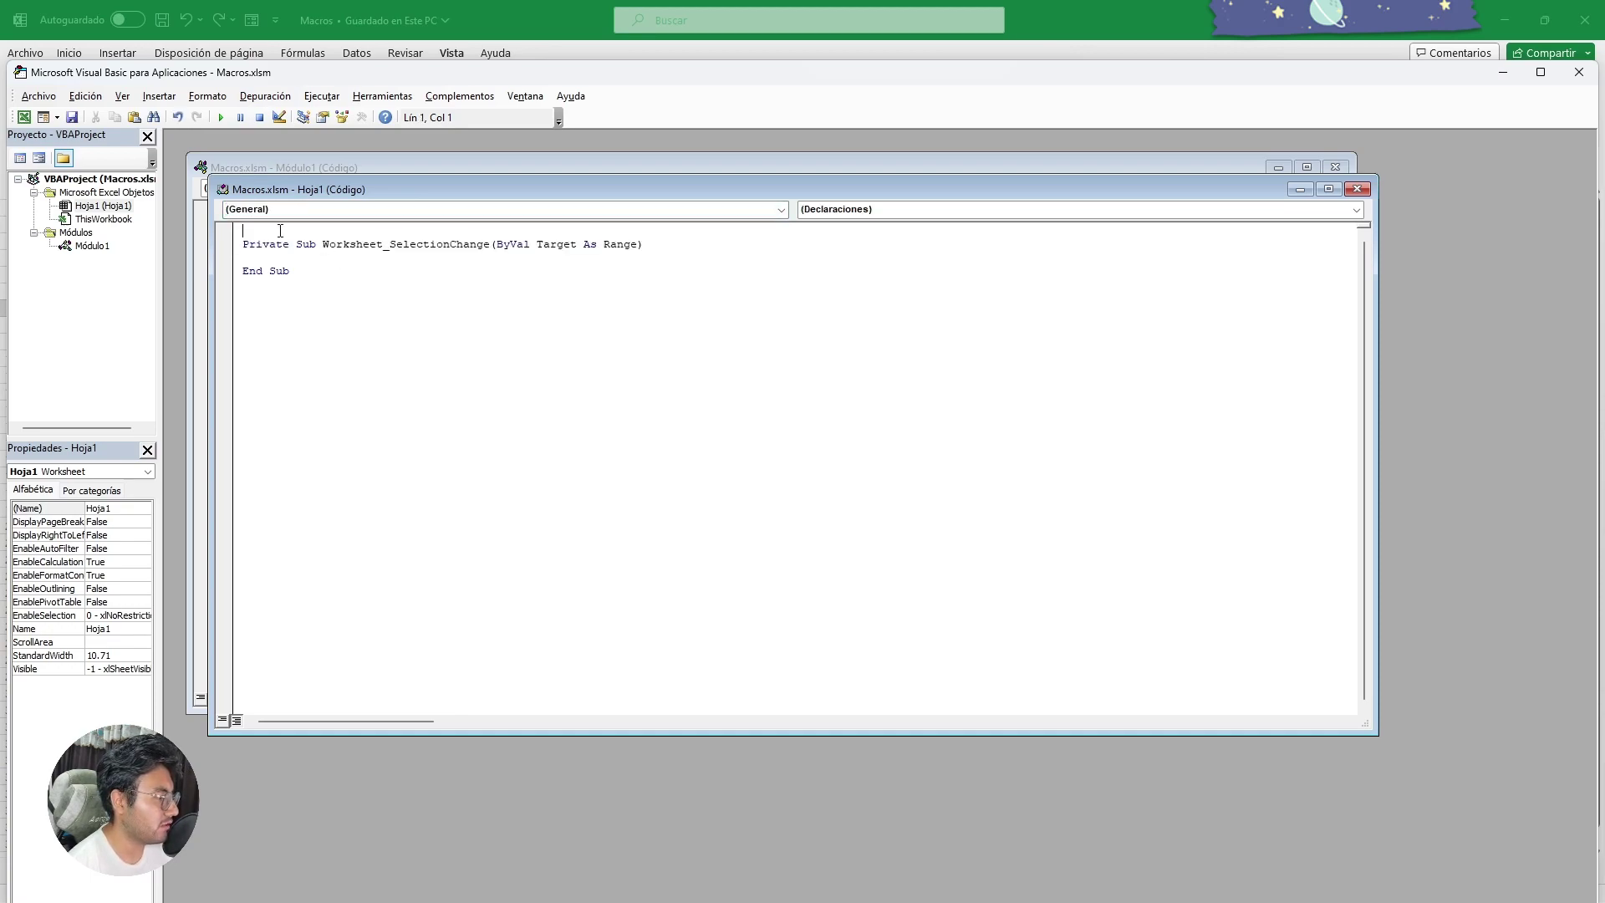
pyautogui.click(294, 215)
pyautogui.click(294, 213)
pyautogui.click(284, 211)
pyautogui.click(259, 227)
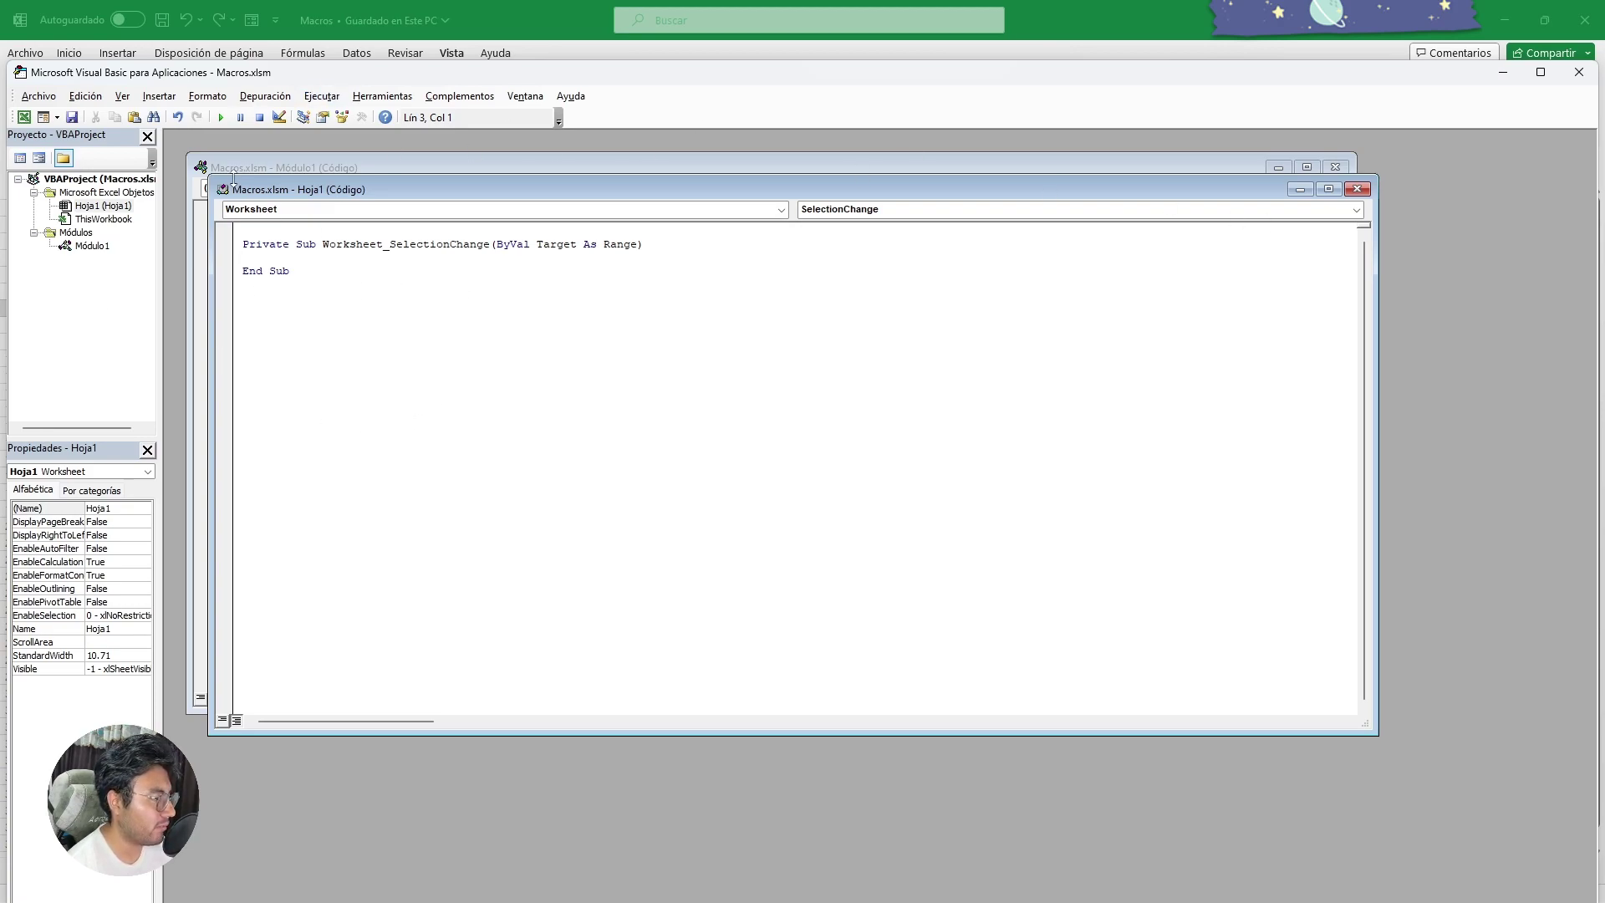
pyautogui.click(234, 167)
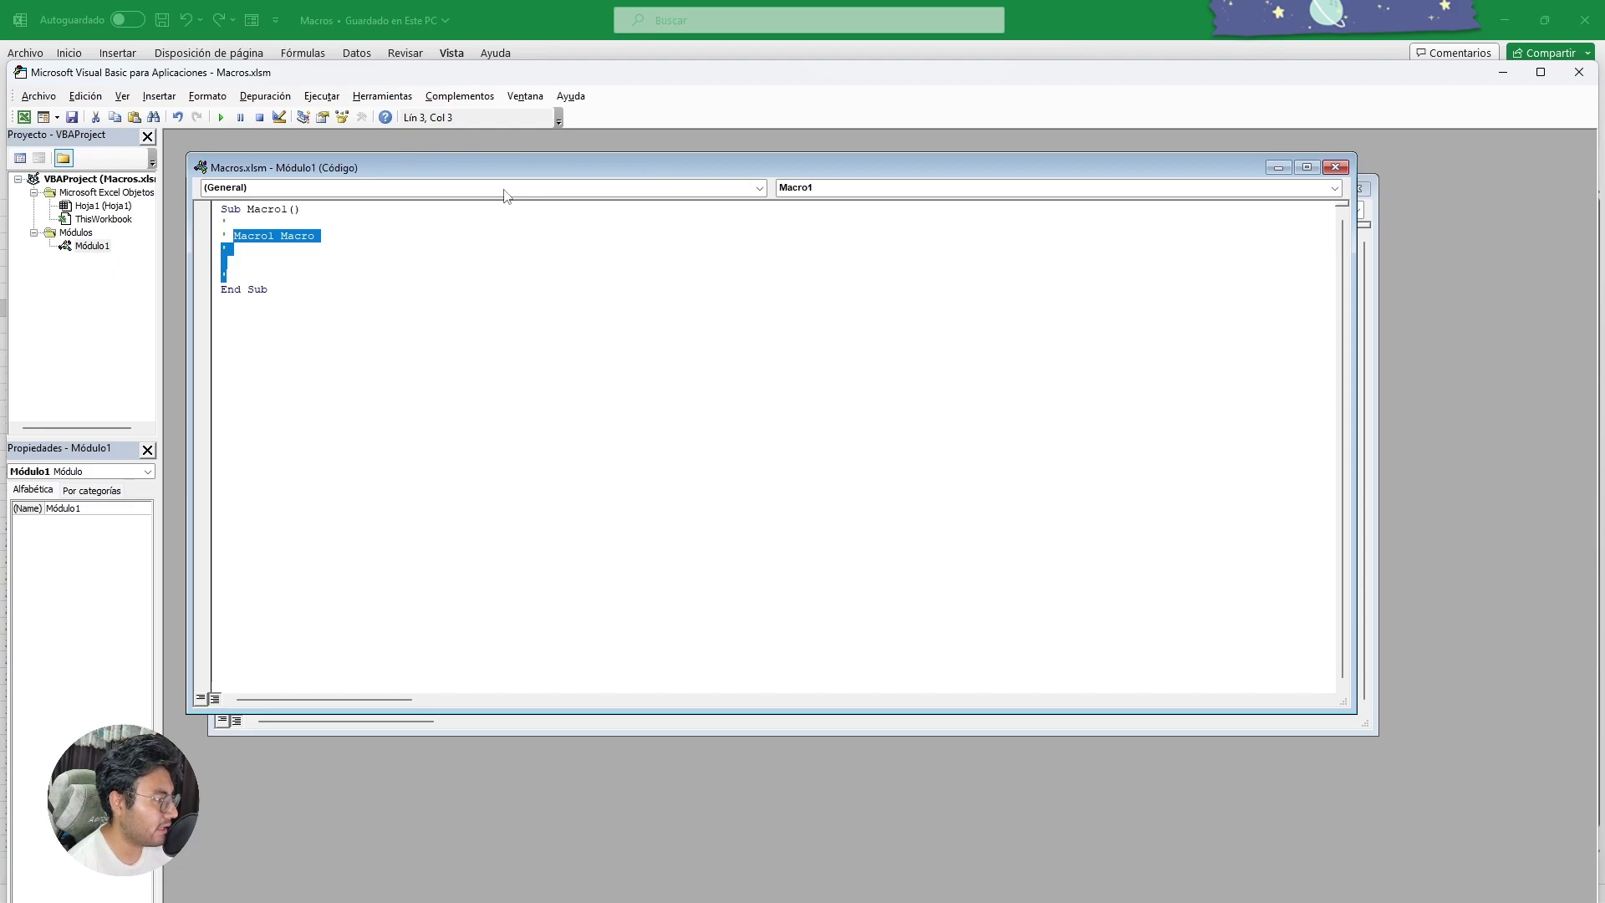
# - Close the VBA editor, briefly reopen File Explorer, and return to the Macros workbook
pyautogui.click(1578, 72)
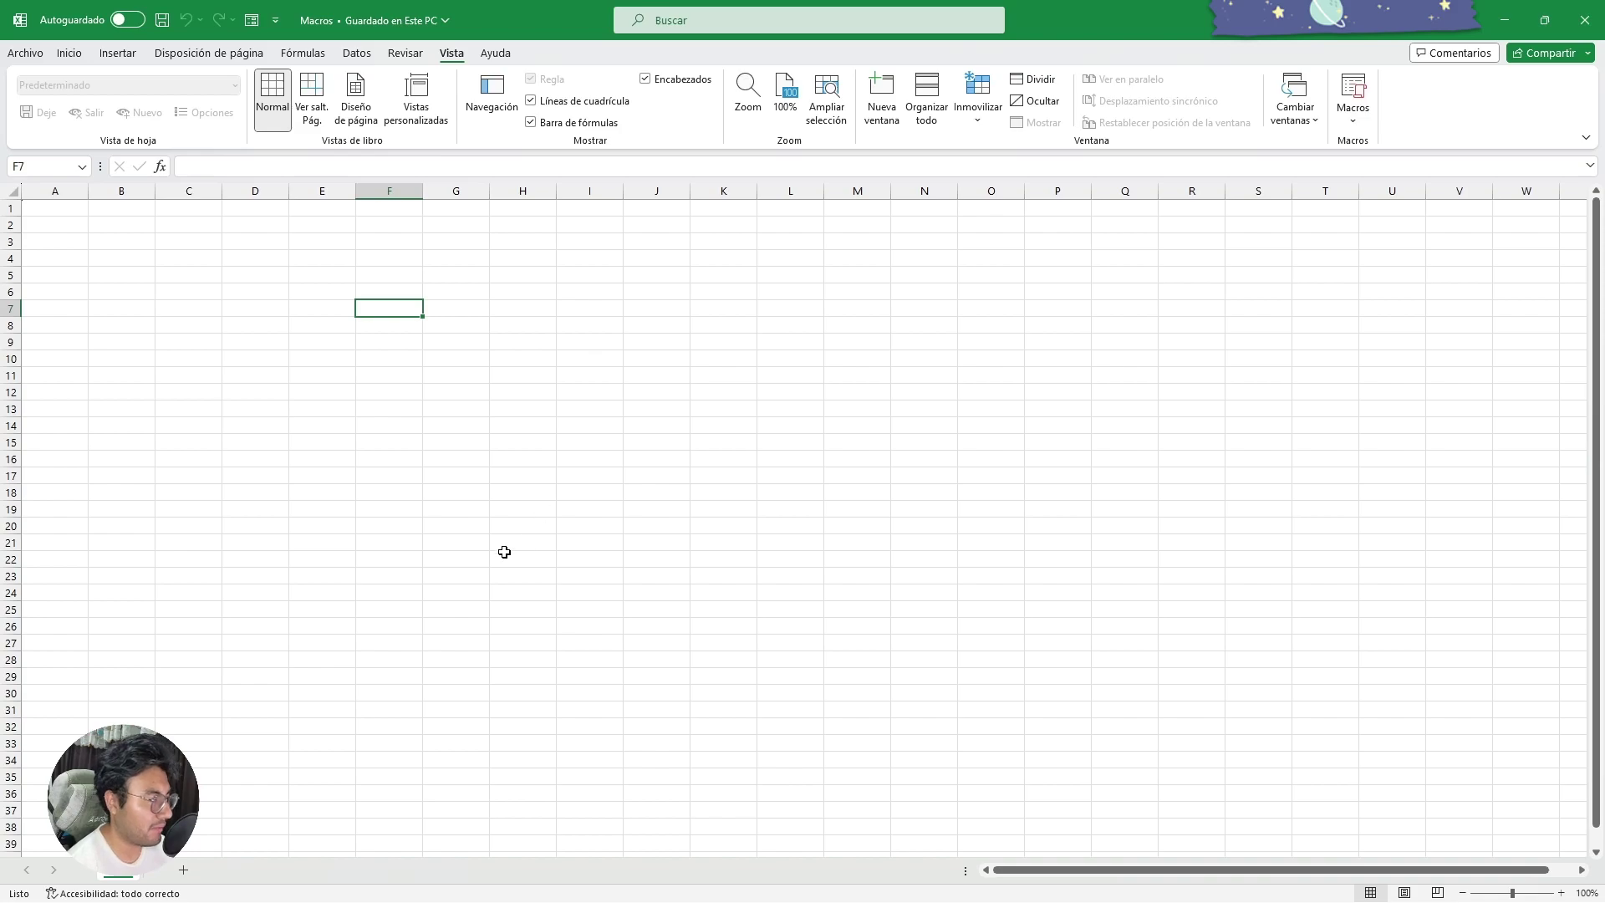
pyautogui.click(728, 882)
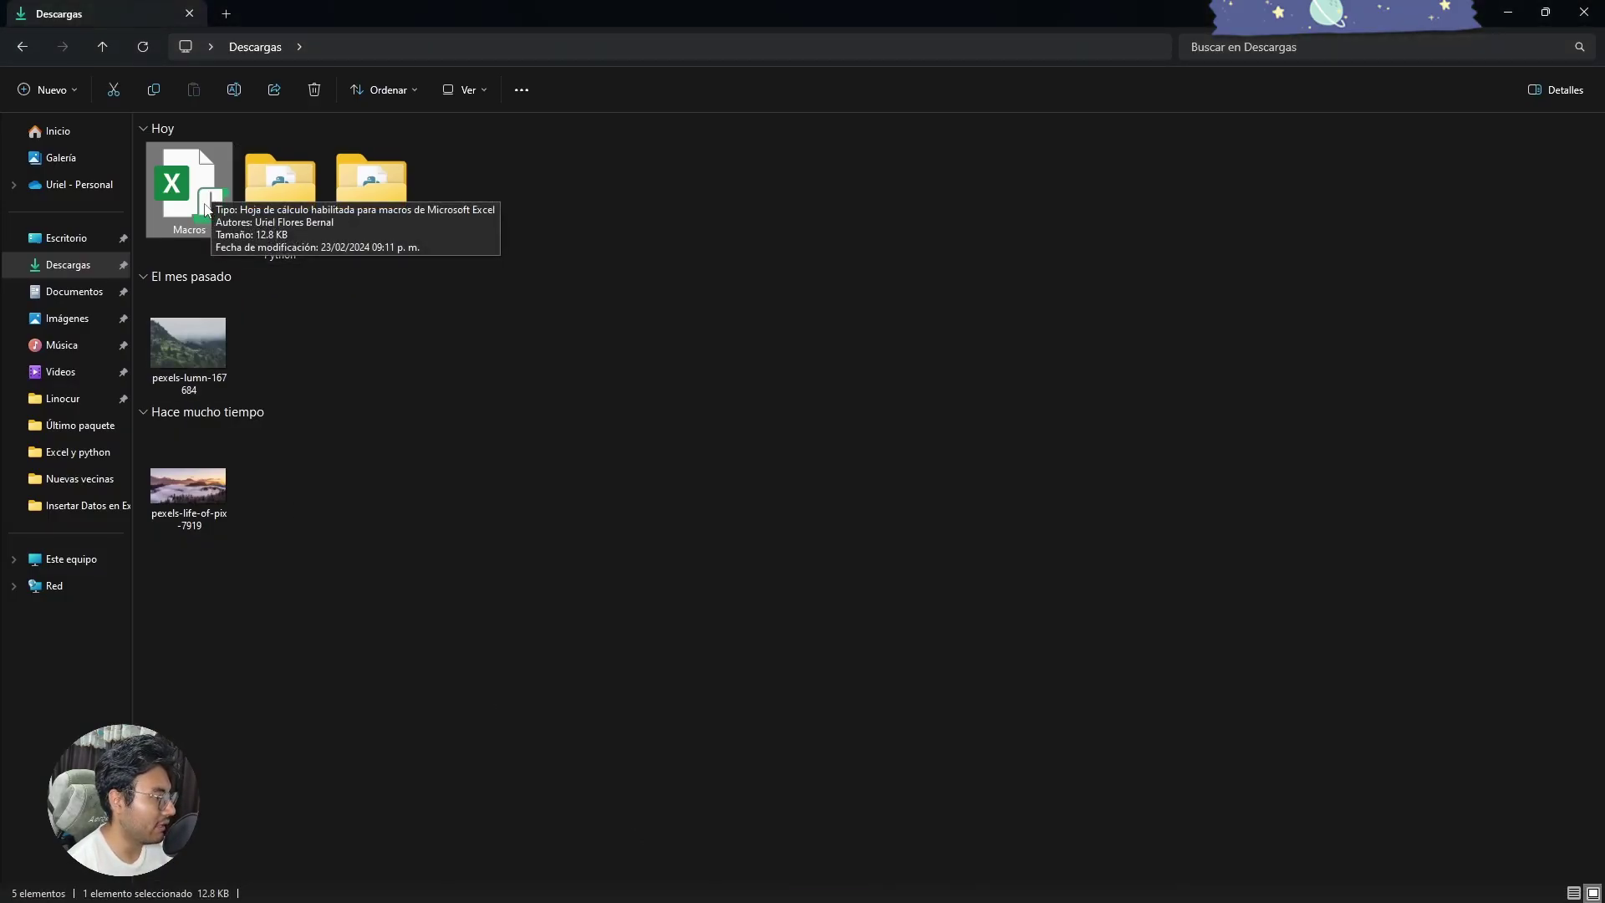
pyautogui.click(1022, 882)
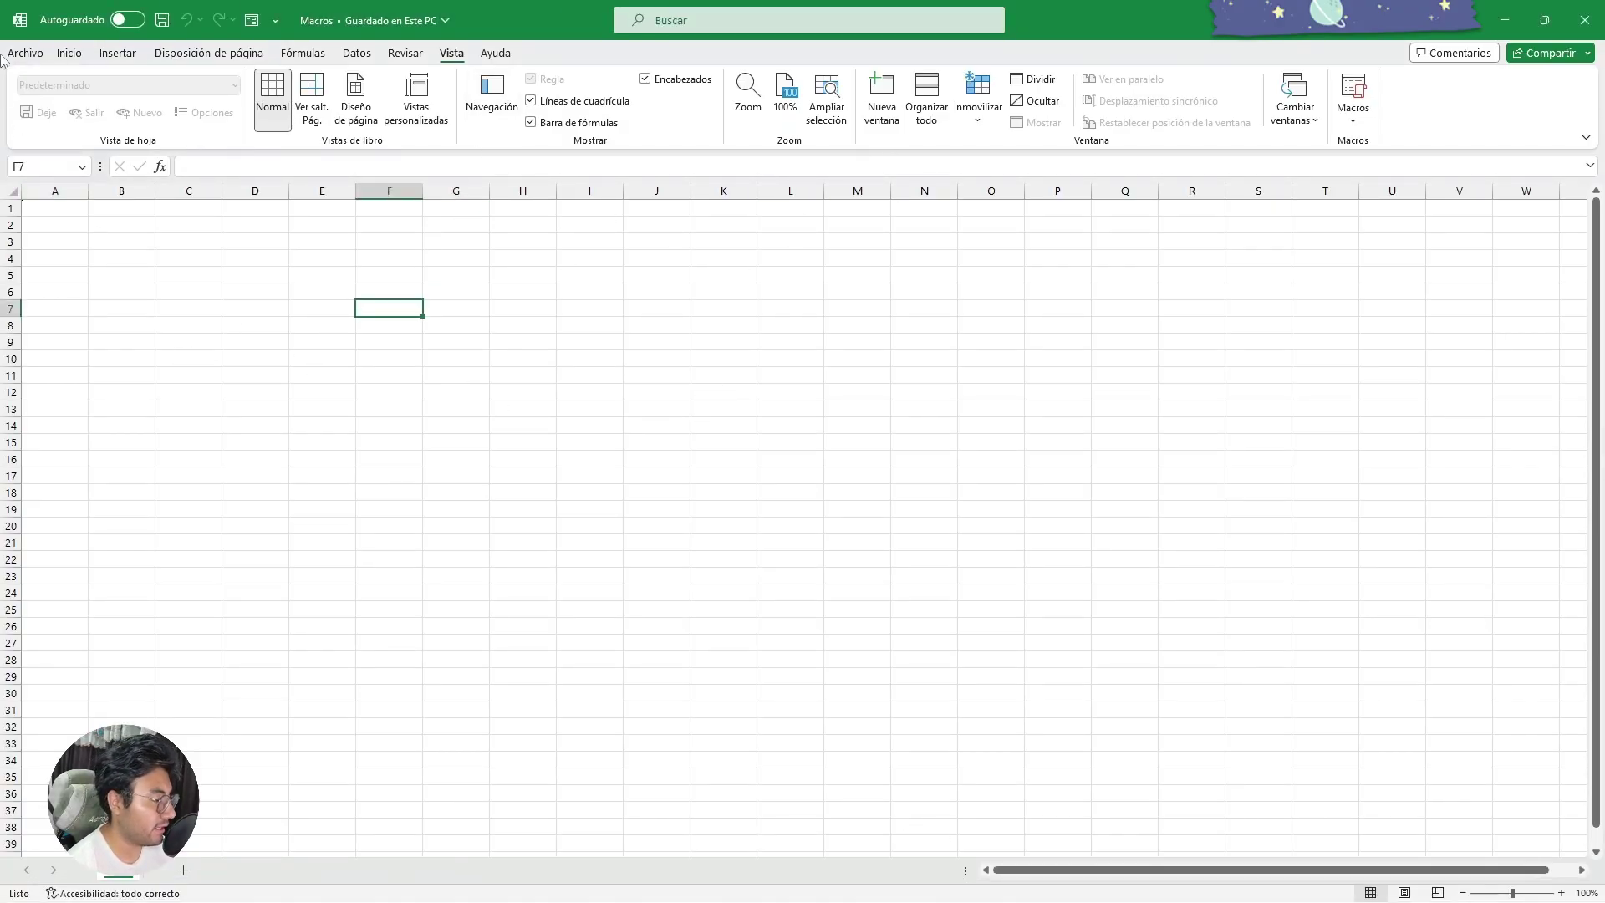
pyautogui.click(25, 51)
pyautogui.click(69, 323)
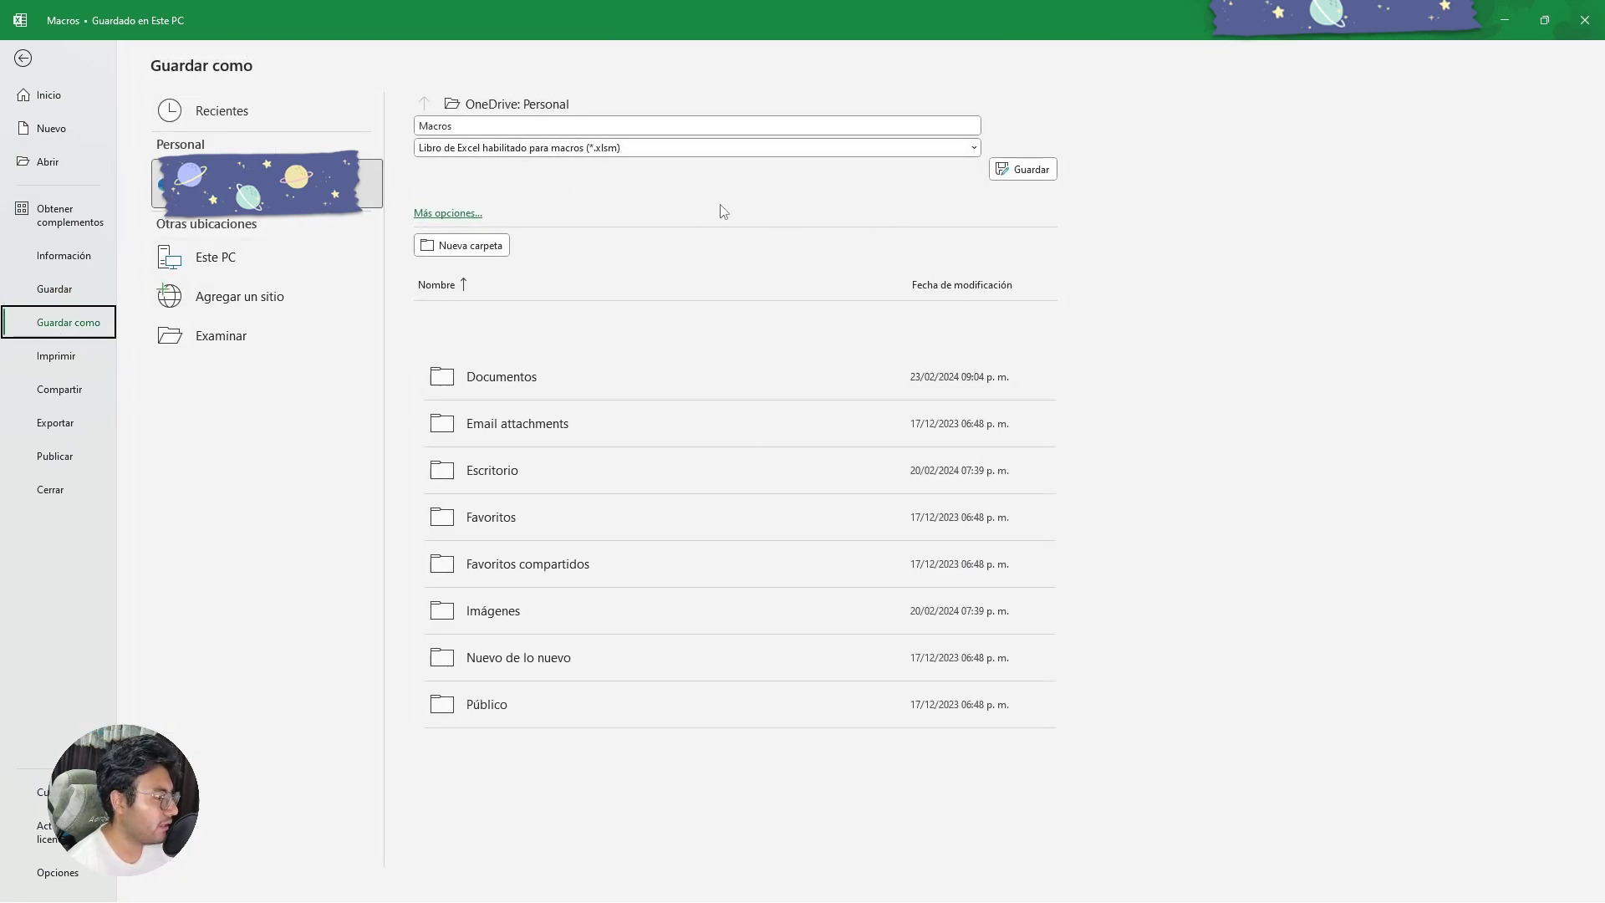
pyautogui.click(447, 213)
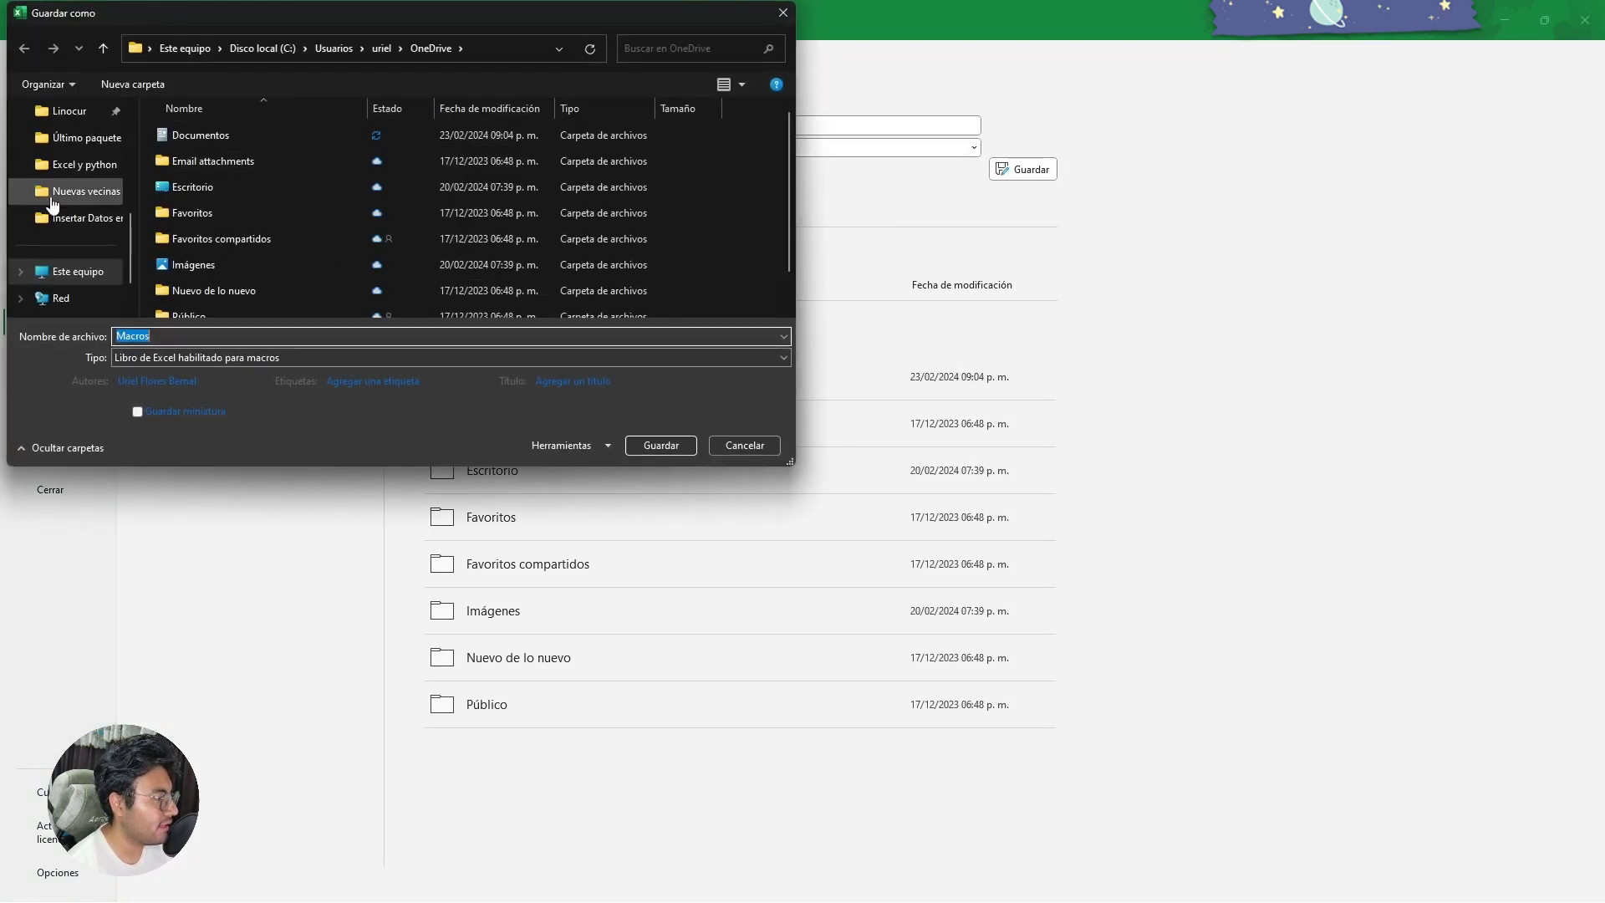
pyautogui.scroll(2, 81, 217)
pyautogui.click(75, 164)
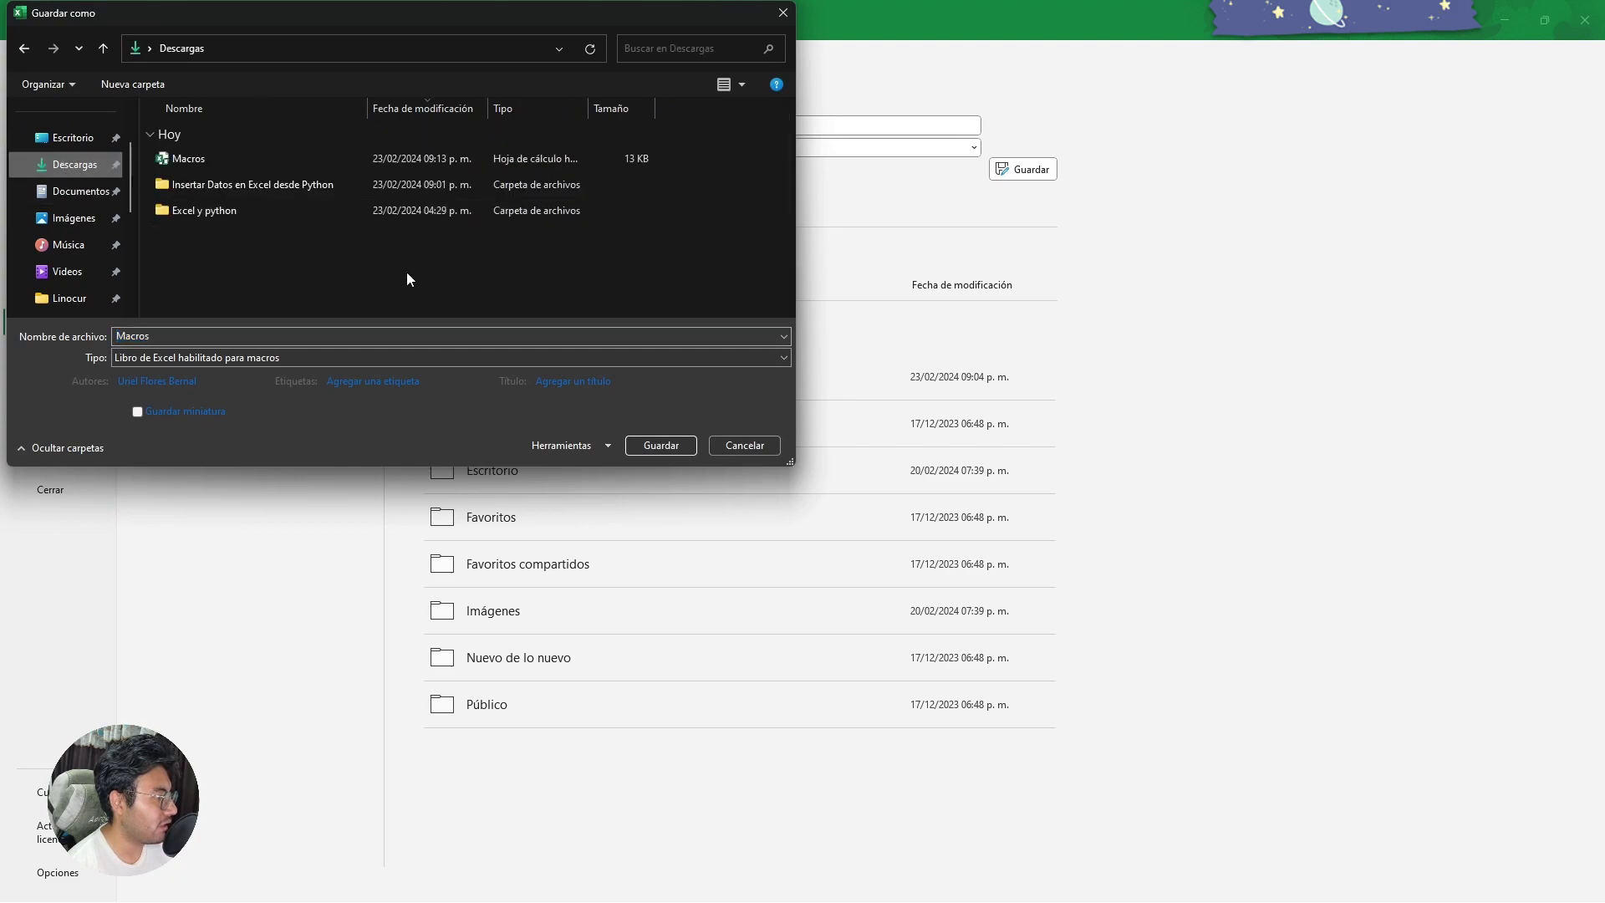
pyautogui.doubleClick(185, 340)
pyautogui.write('2')
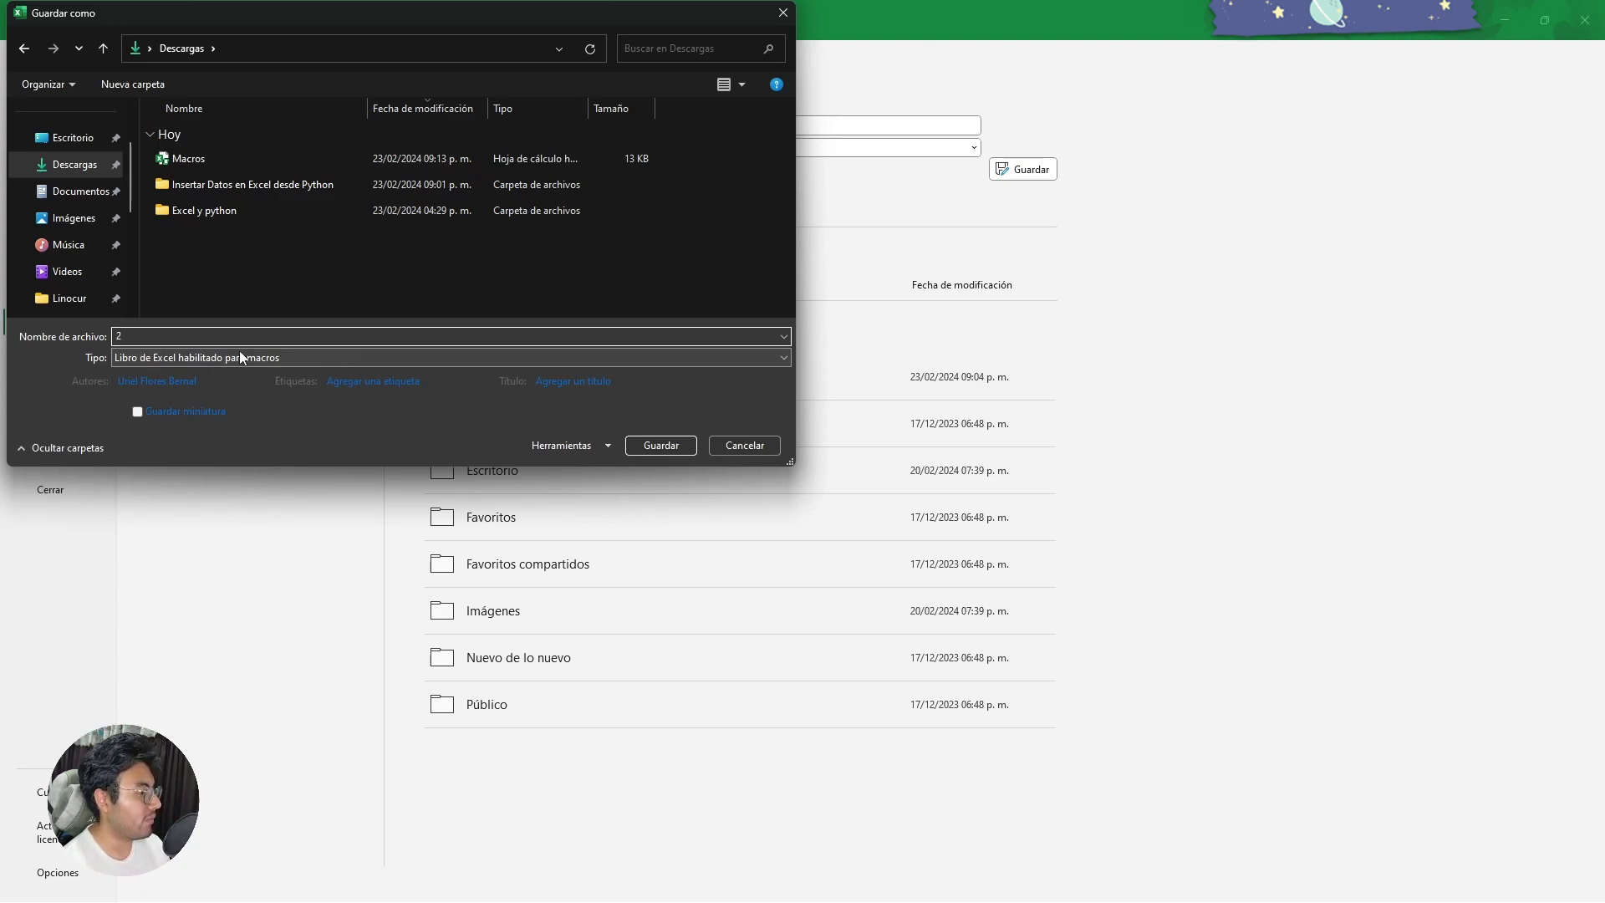
pyautogui.click(209, 354)
pyautogui.click(201, 372)
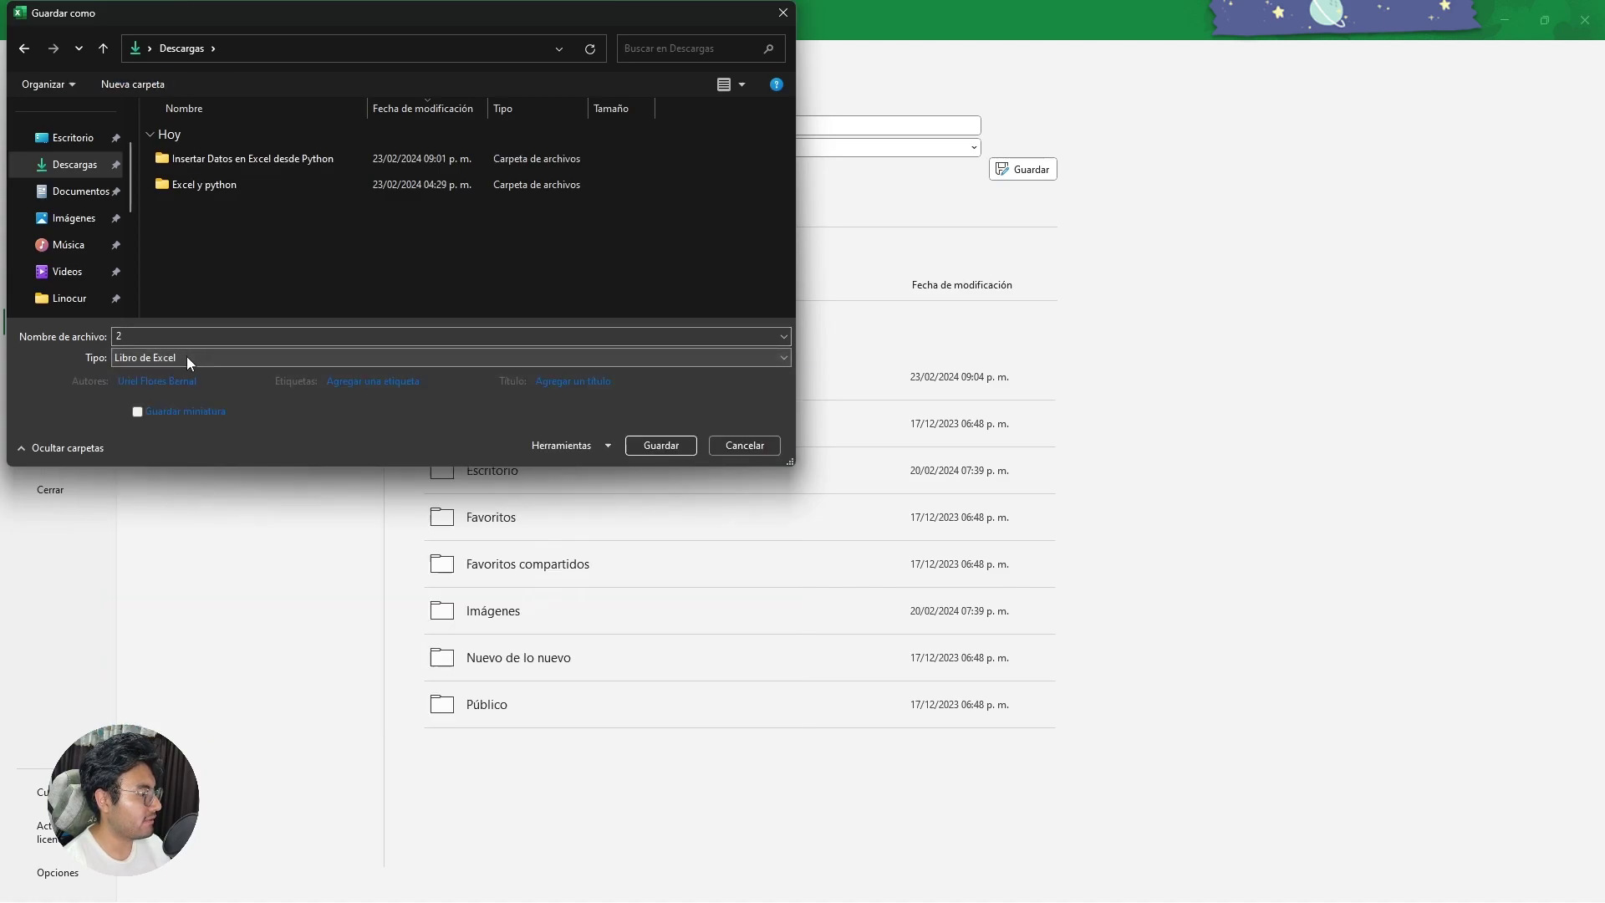
pyautogui.click(187, 356)
pyautogui.click(199, 374)
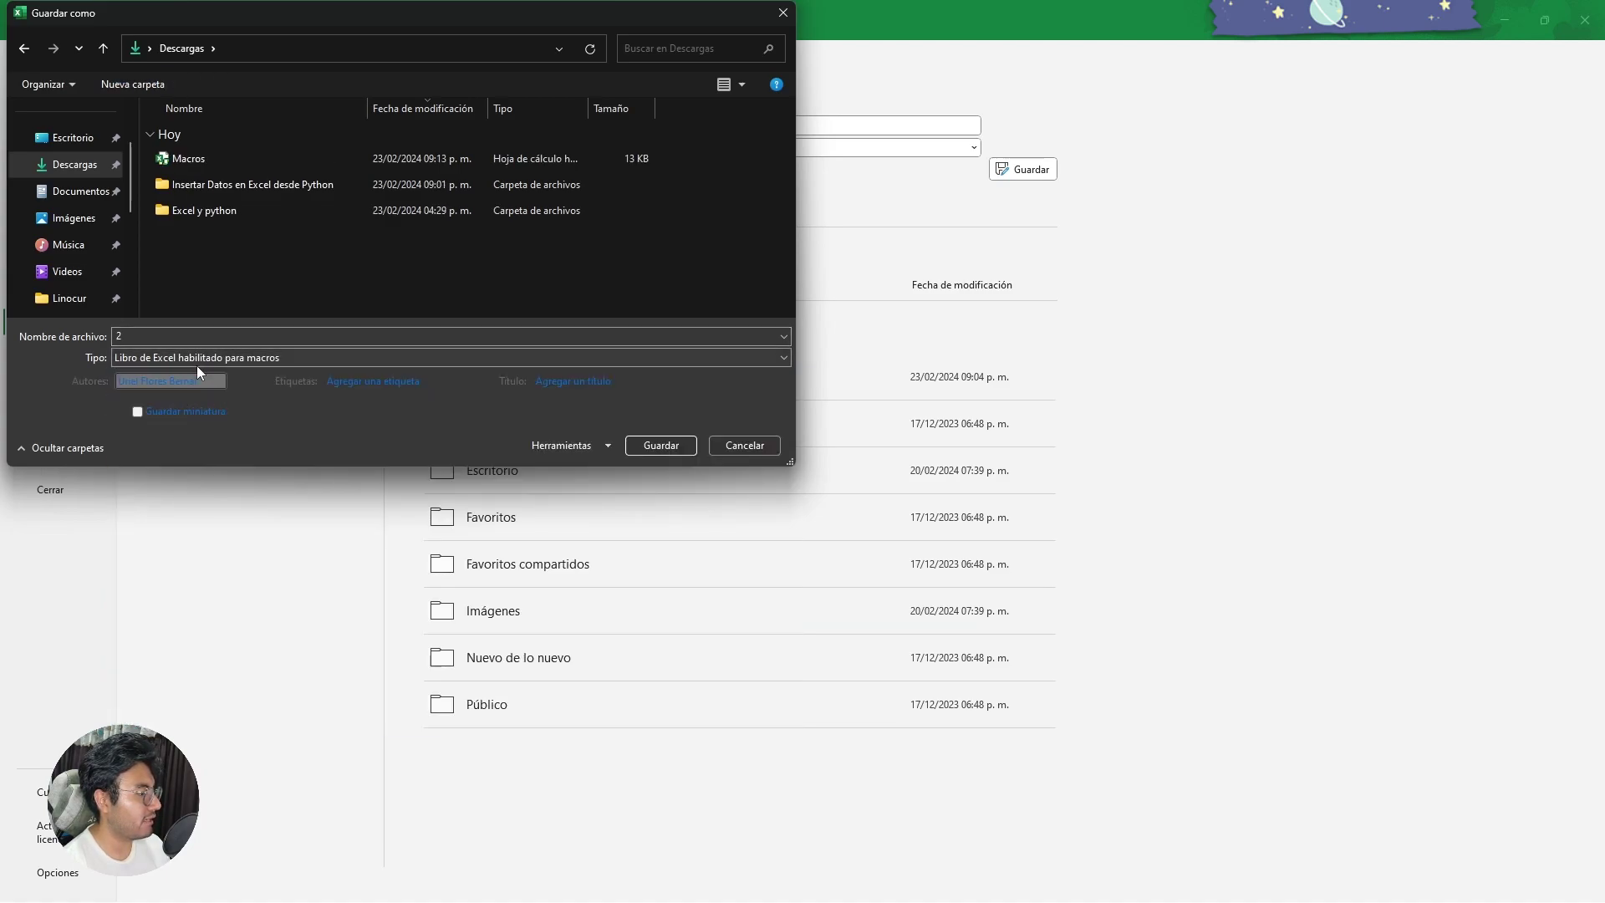
pyautogui.click(783, 12)
pyautogui.press('Escape')
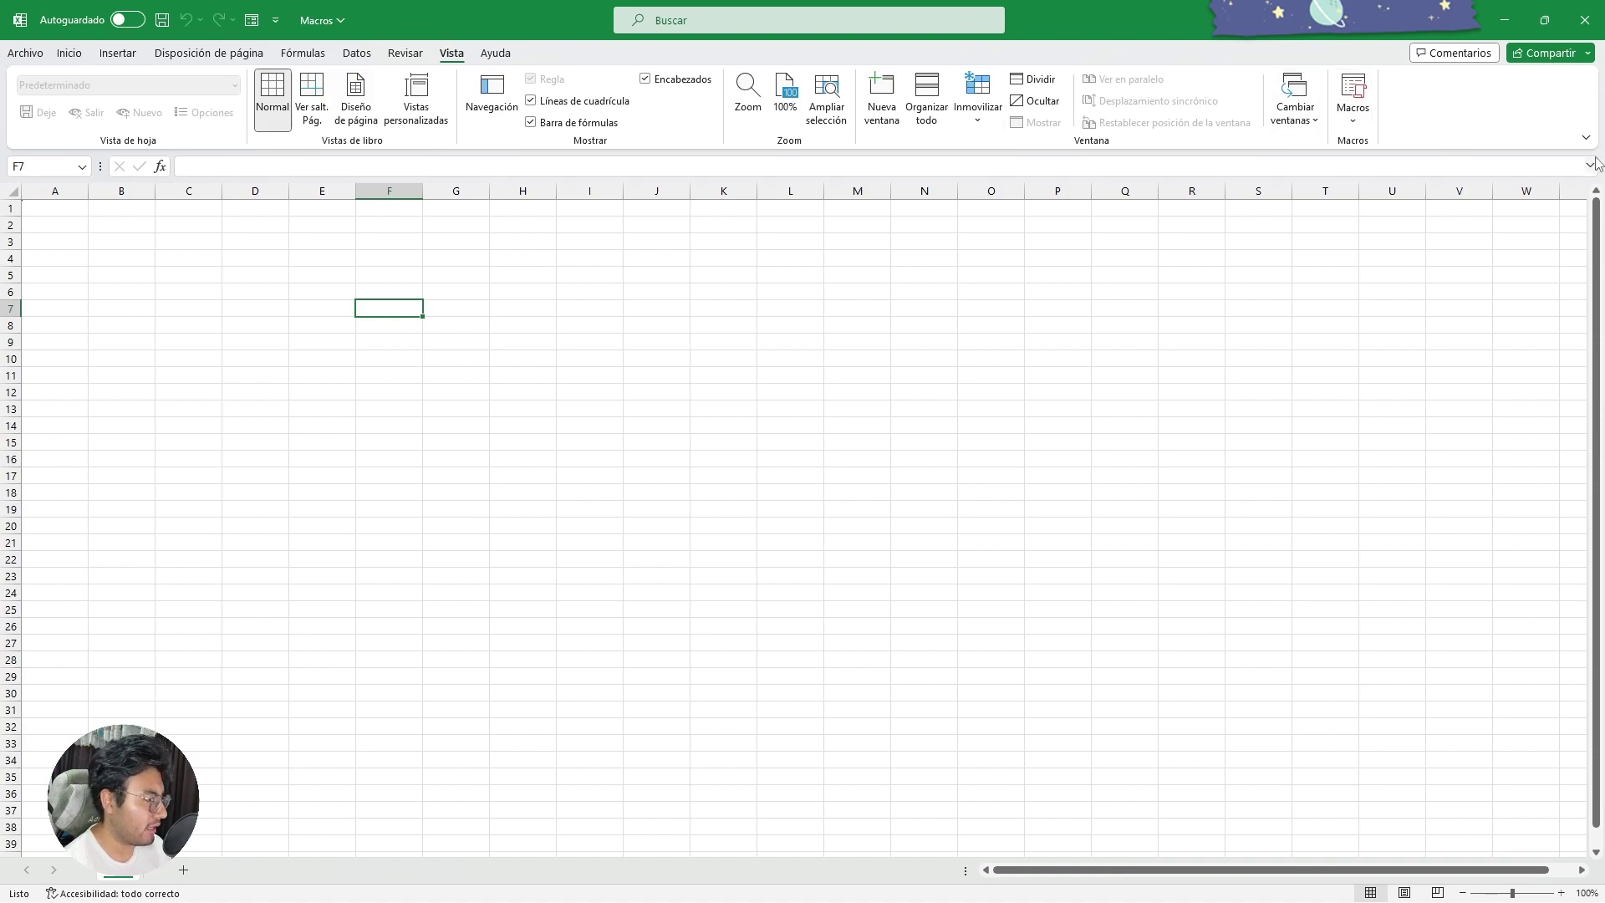
pyautogui.click(1355, 119)
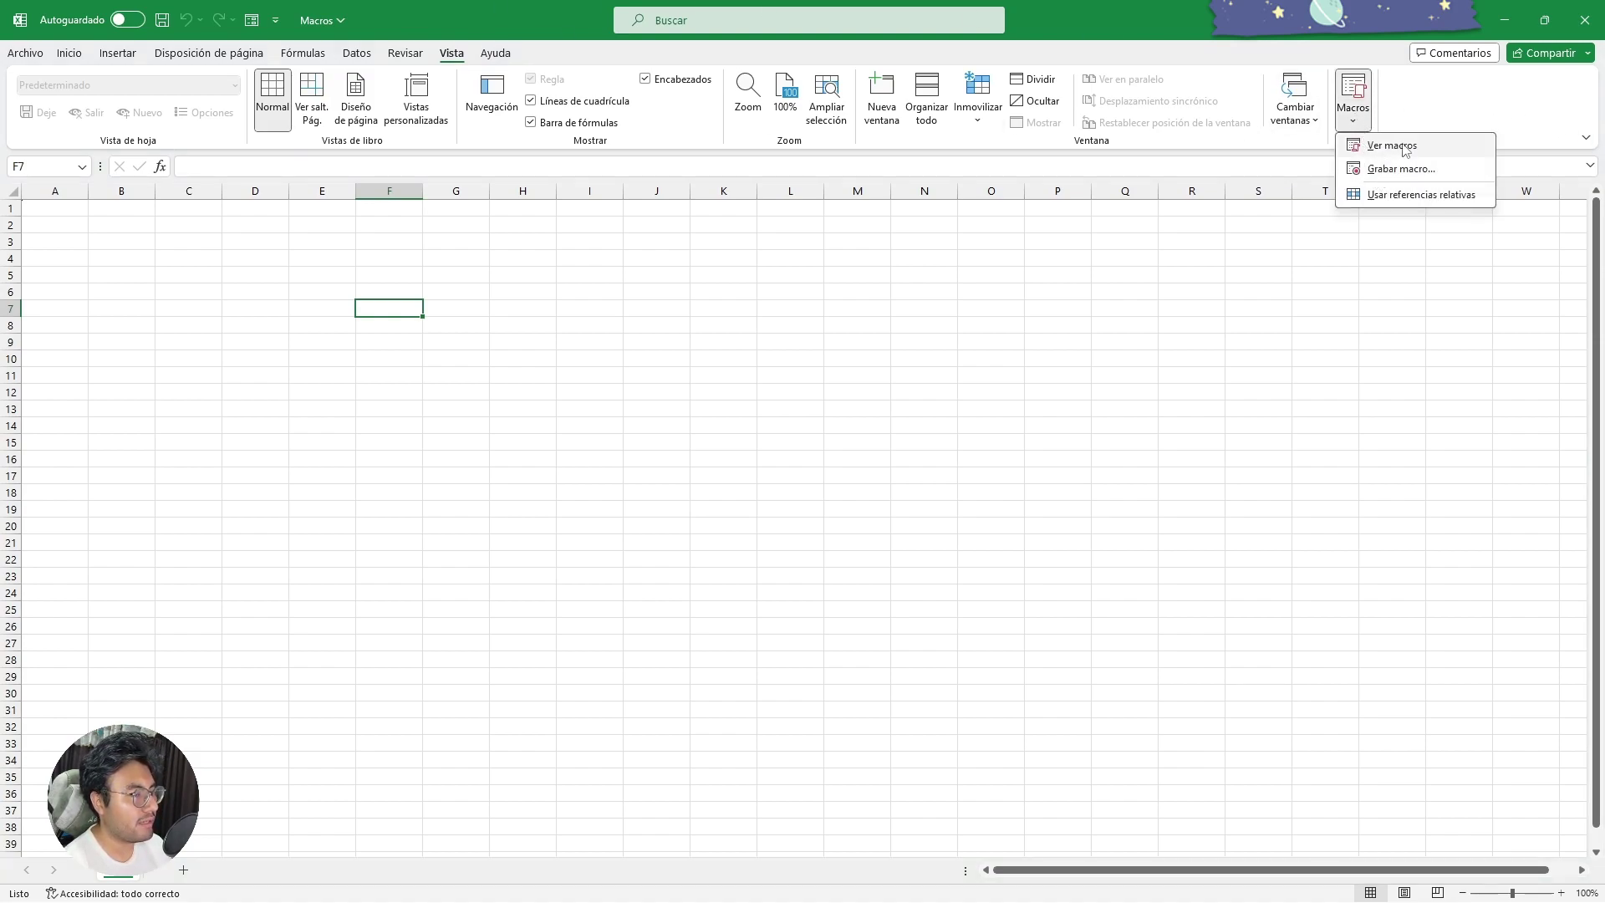
pyautogui.click(1387, 146)
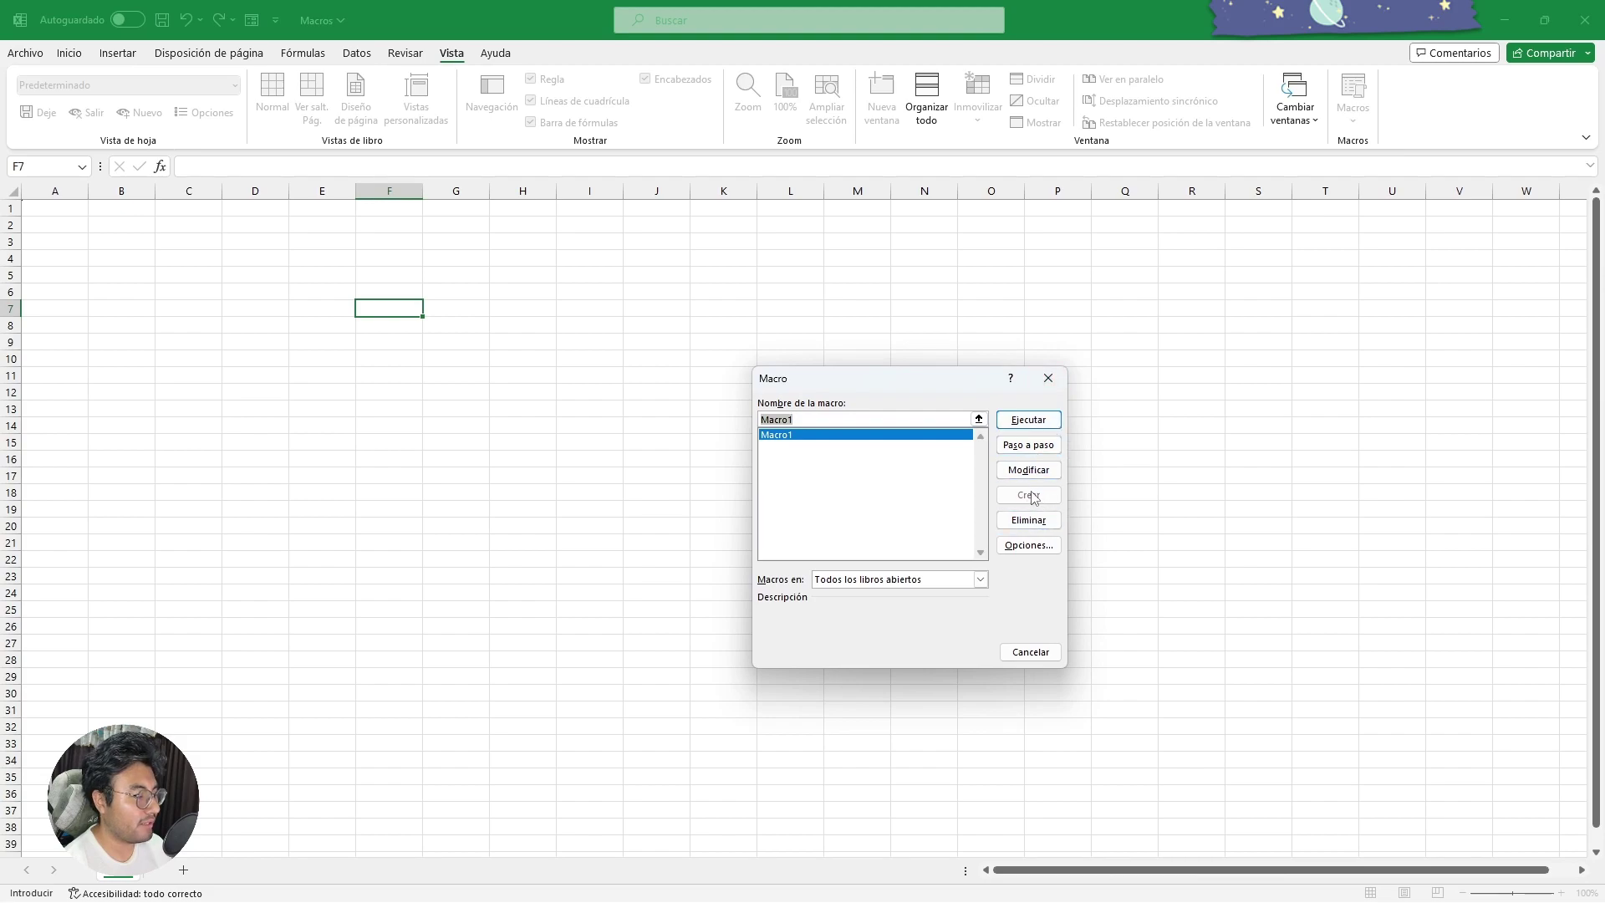
pyautogui.click(1048, 377)
pyautogui.click(1352, 119)
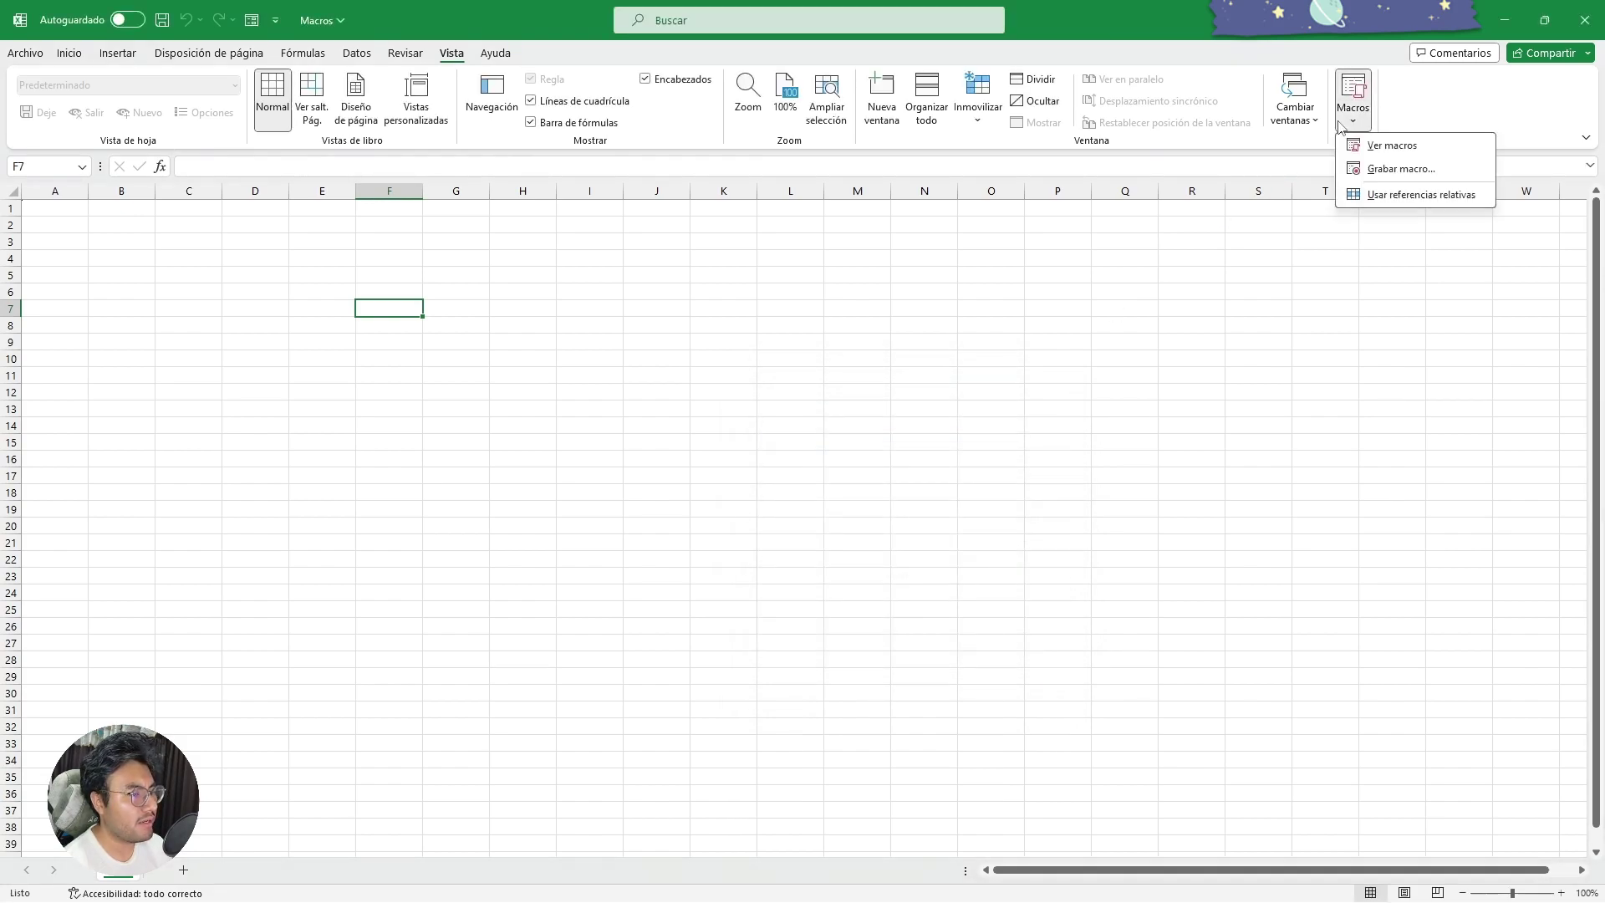
pyautogui.click(1413, 167)
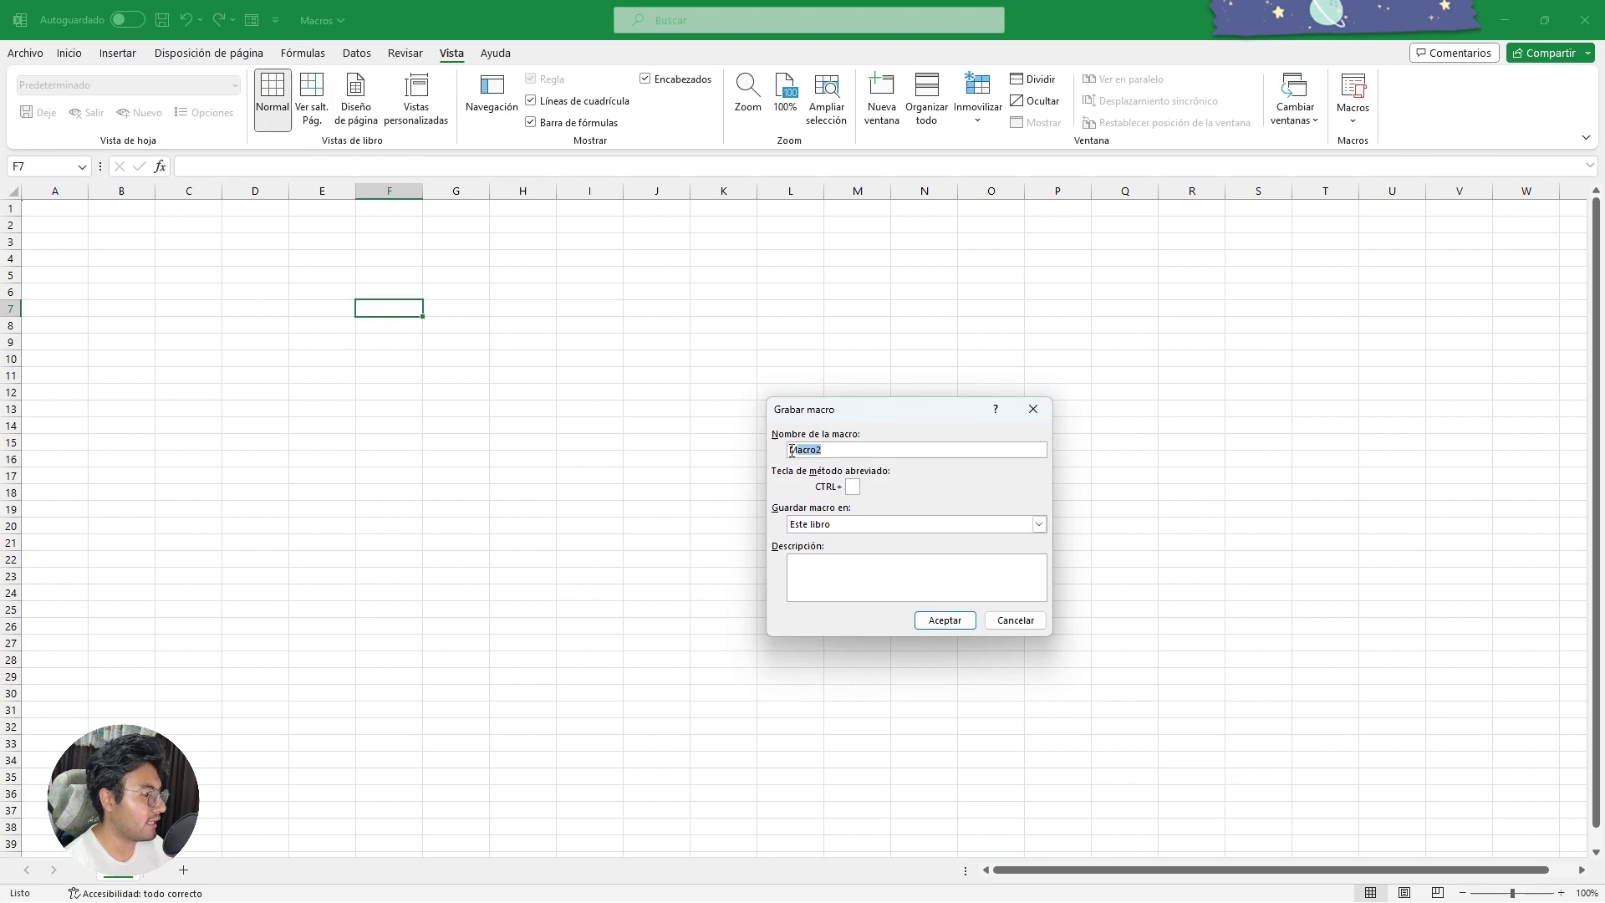
pyautogui.click(841, 451)
pyautogui.moveTo(824, 450); pyautogui.dragTo(805, 450)
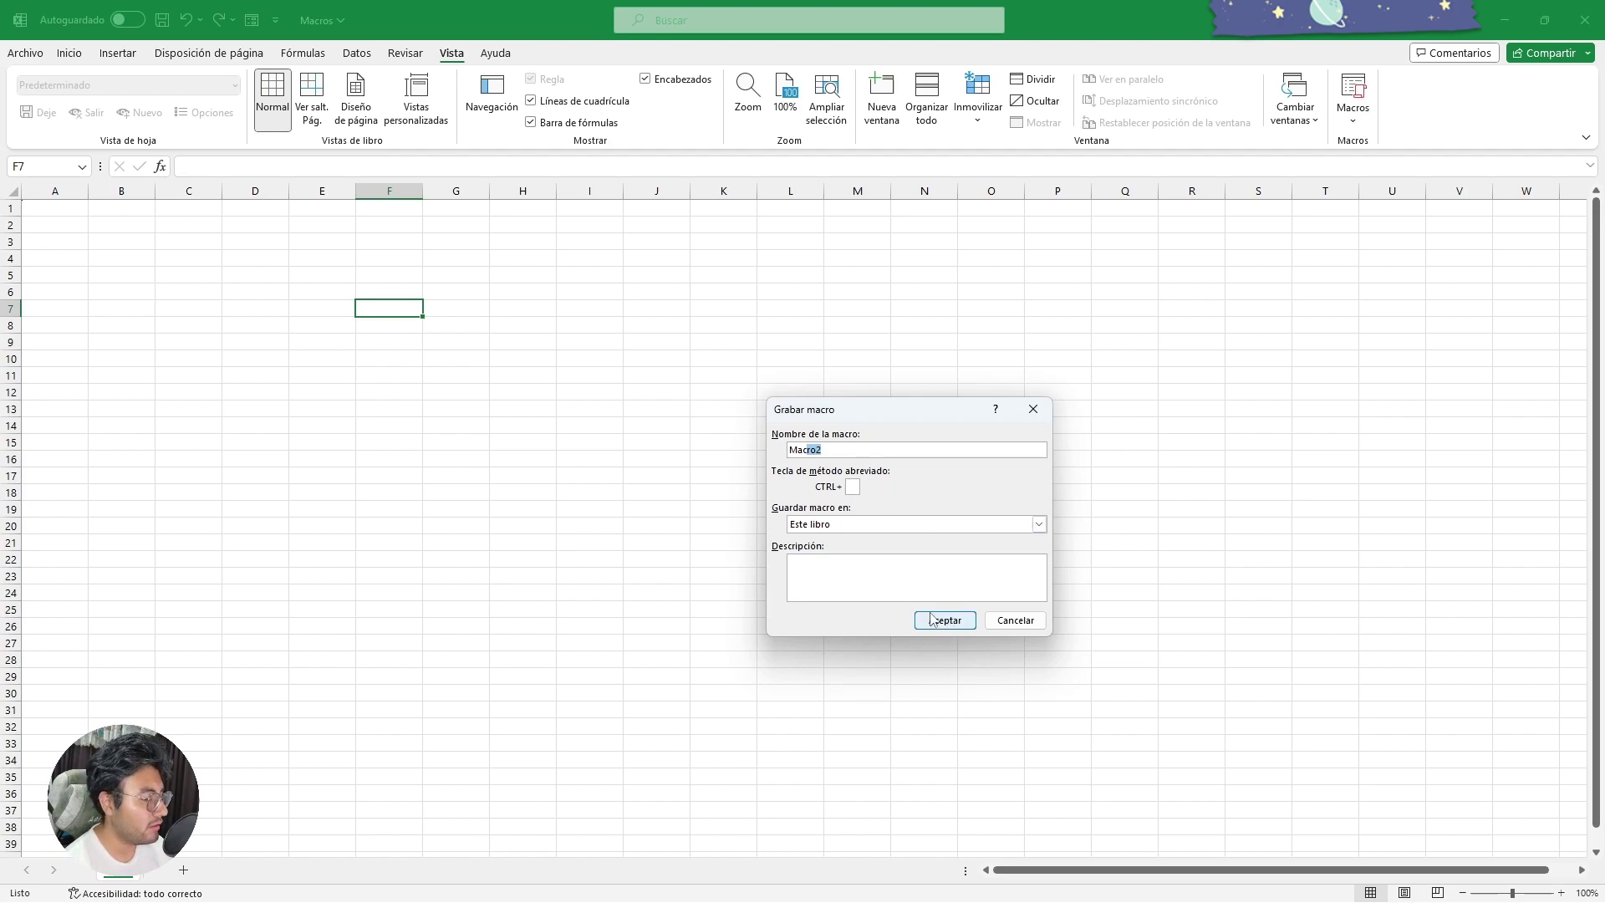
pyautogui.click(1032, 409)
pyautogui.click(1355, 113)
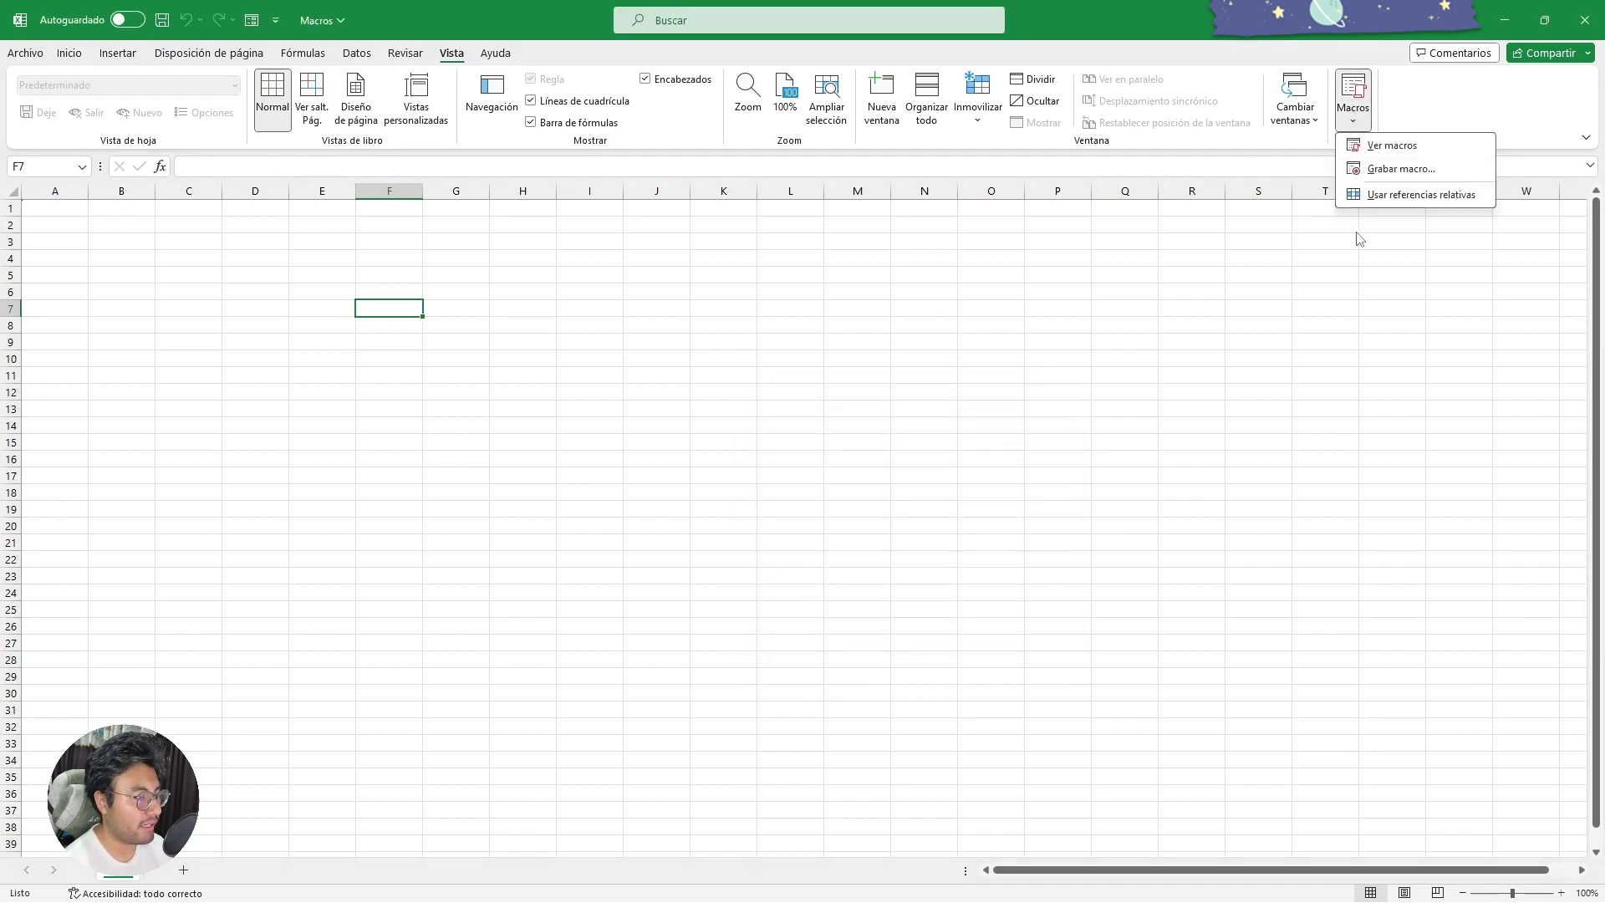
# - Open and close the macro list, then switch from Inicio back to the Vista tab
pyautogui.click(1389, 147)
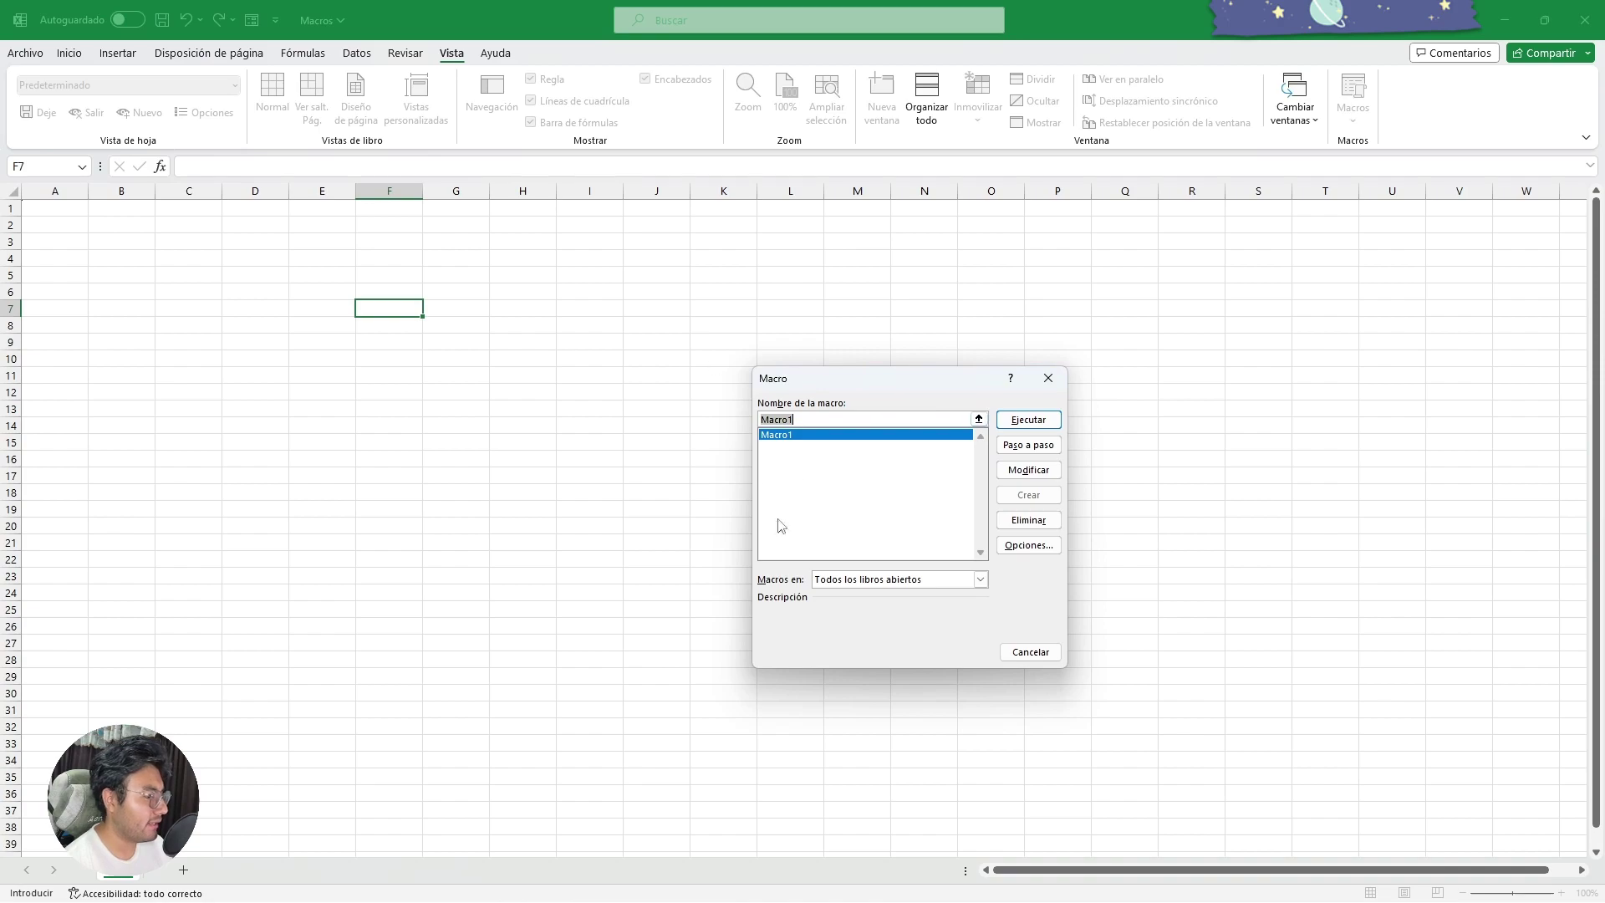
pyautogui.click(1048, 378)
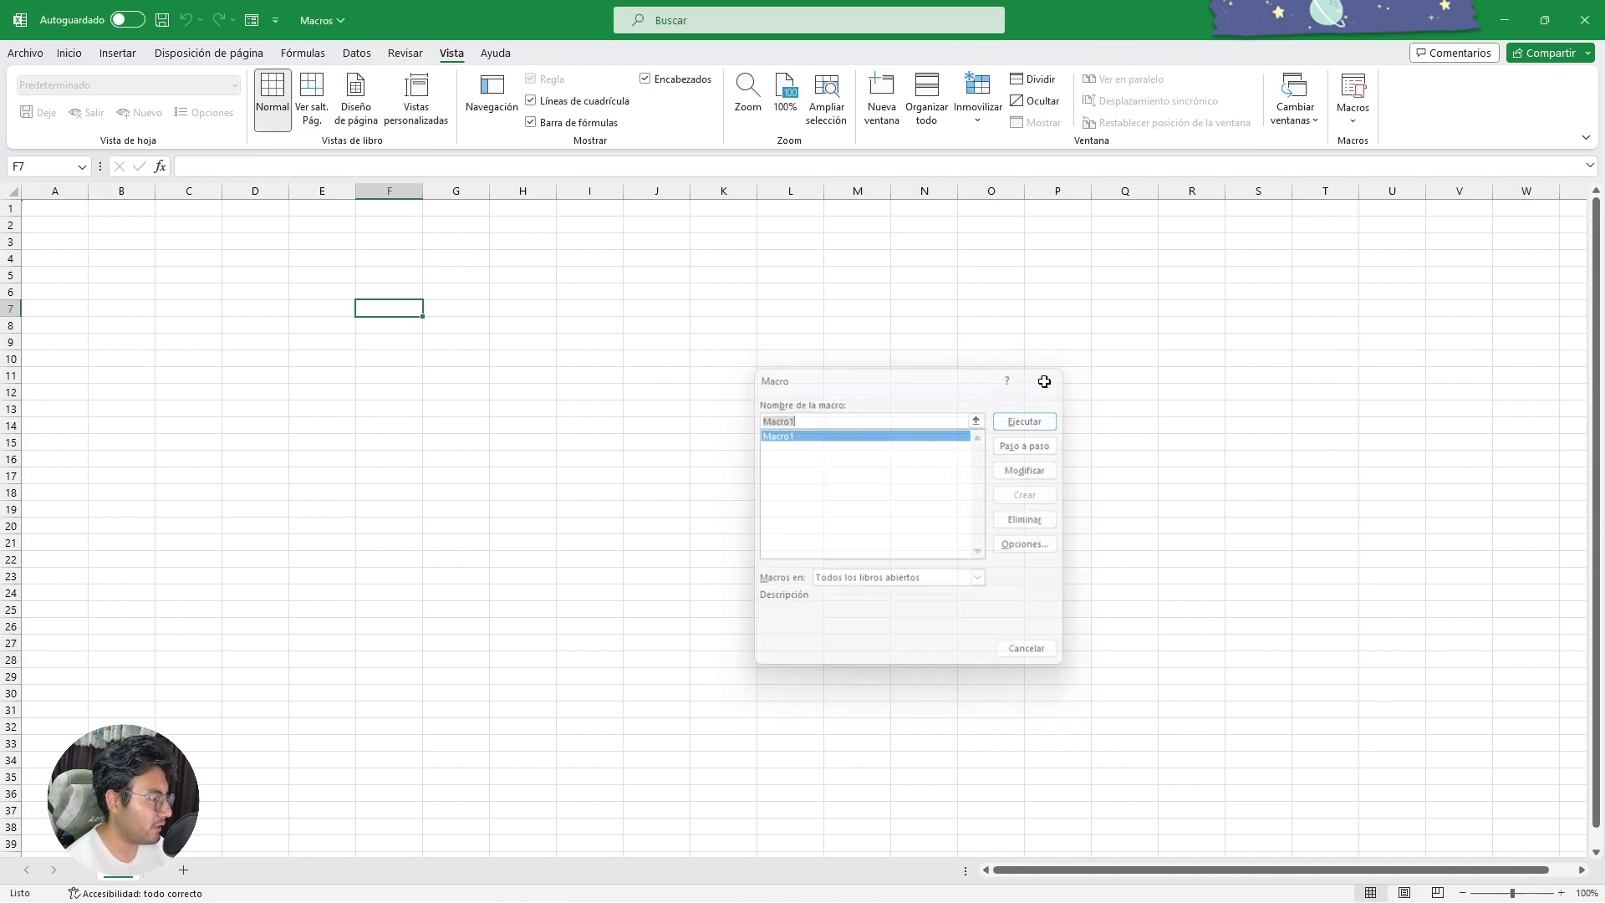
pyautogui.click(69, 54)
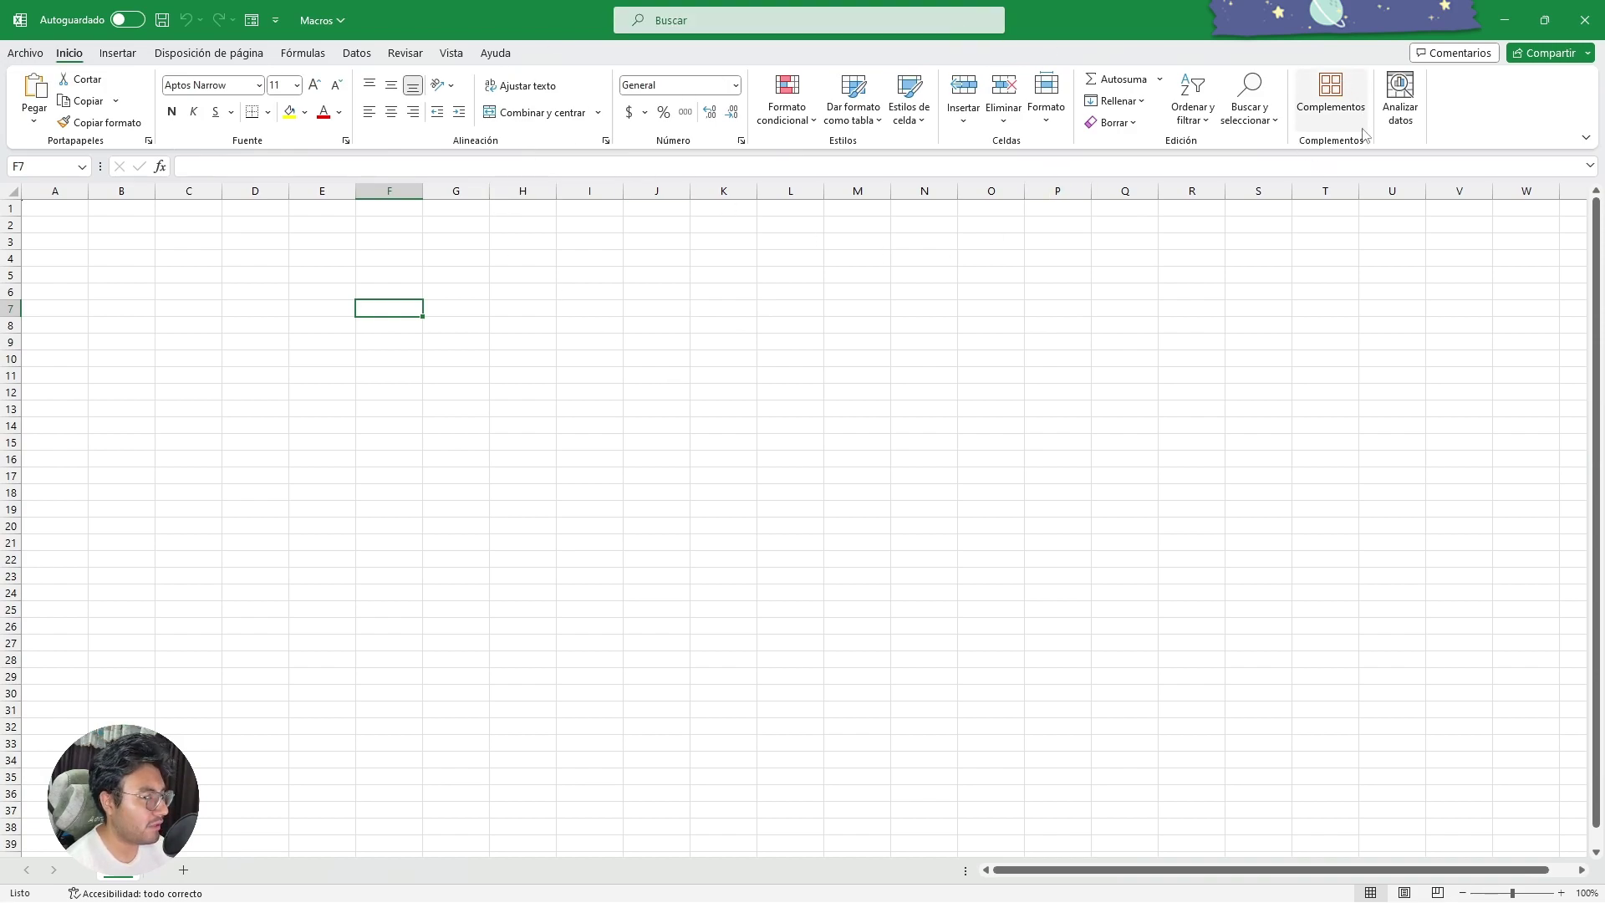
pyautogui.click(451, 53)
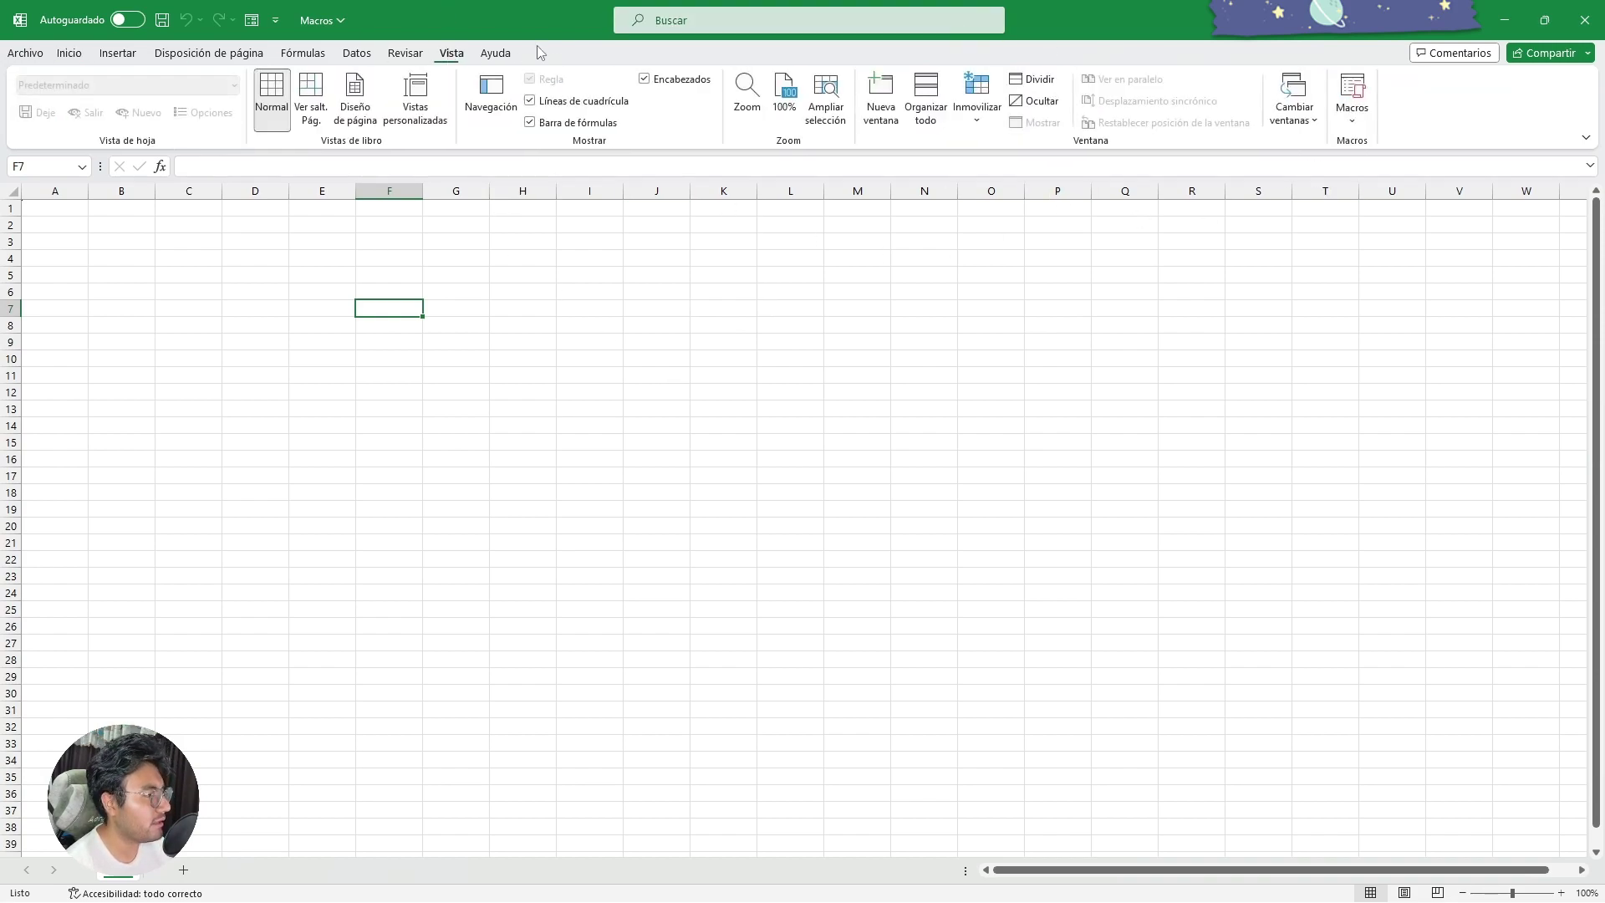
# - Start Grabar macro and cancel it, then open Ver macros listing Macro1
pyautogui.click(1351, 117)
pyautogui.click(1388, 168)
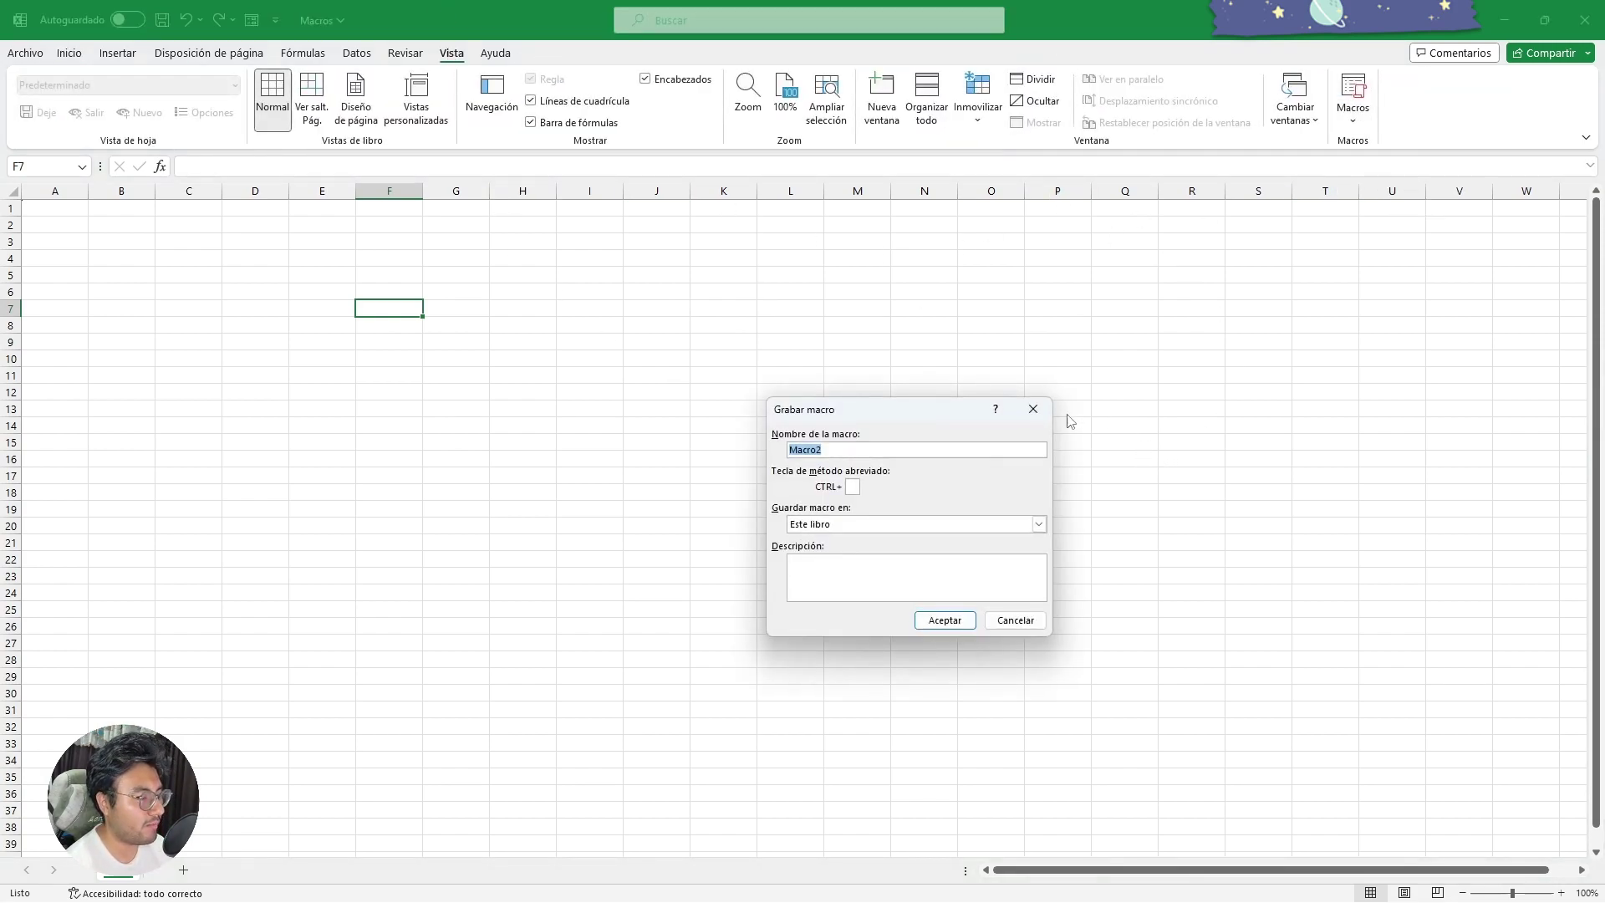
pyautogui.click(1043, 411)
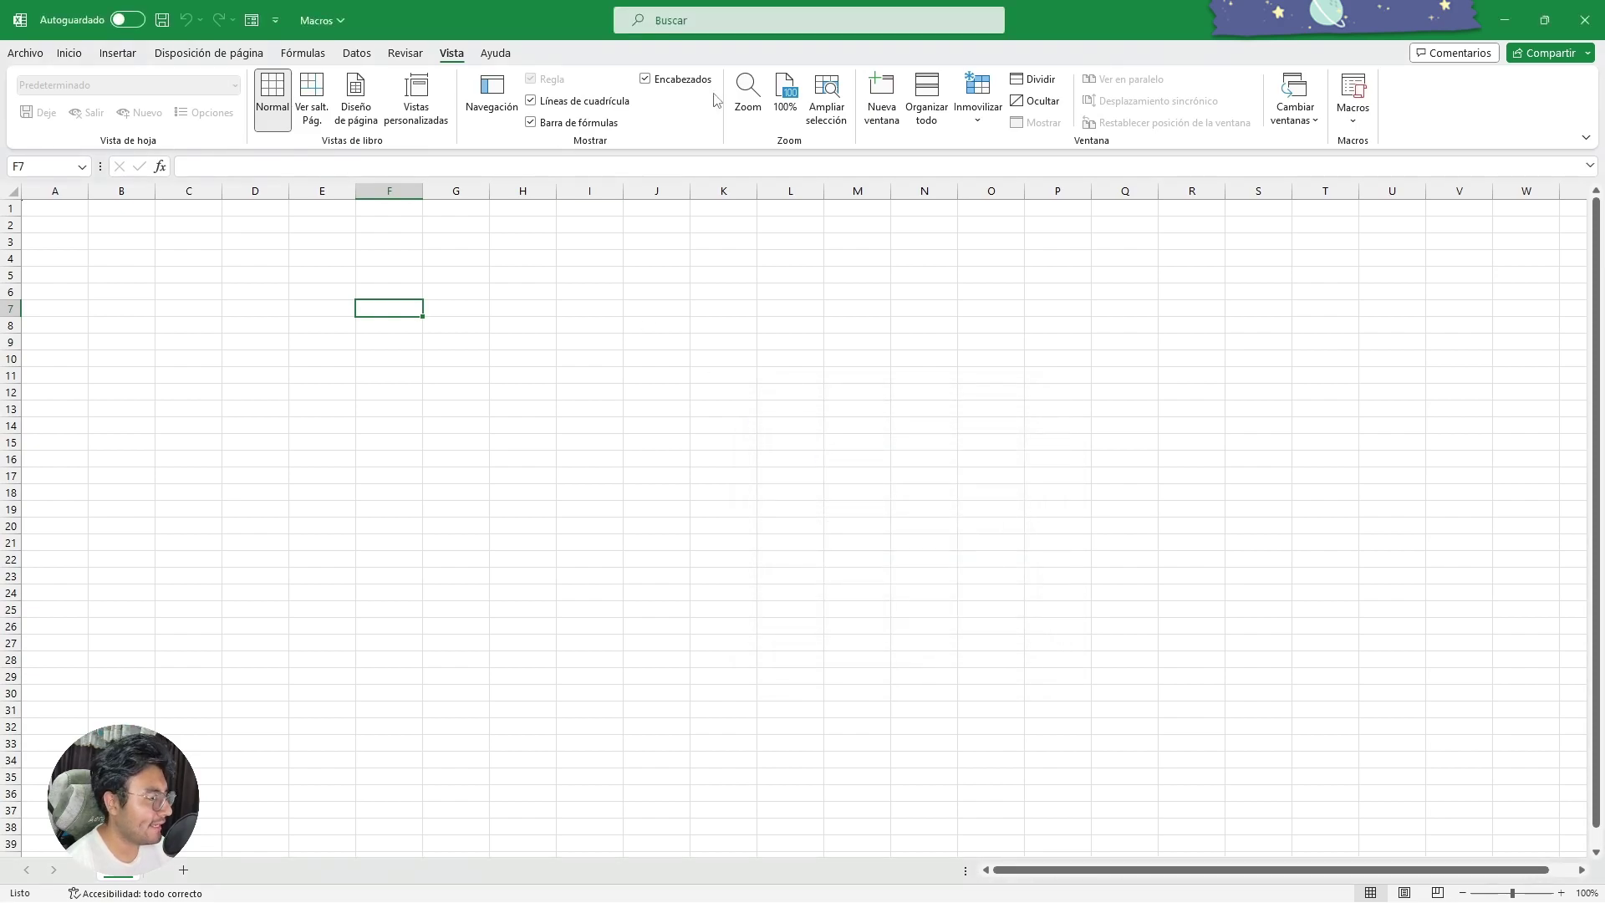
pyautogui.click(1353, 113)
pyautogui.click(1409, 147)
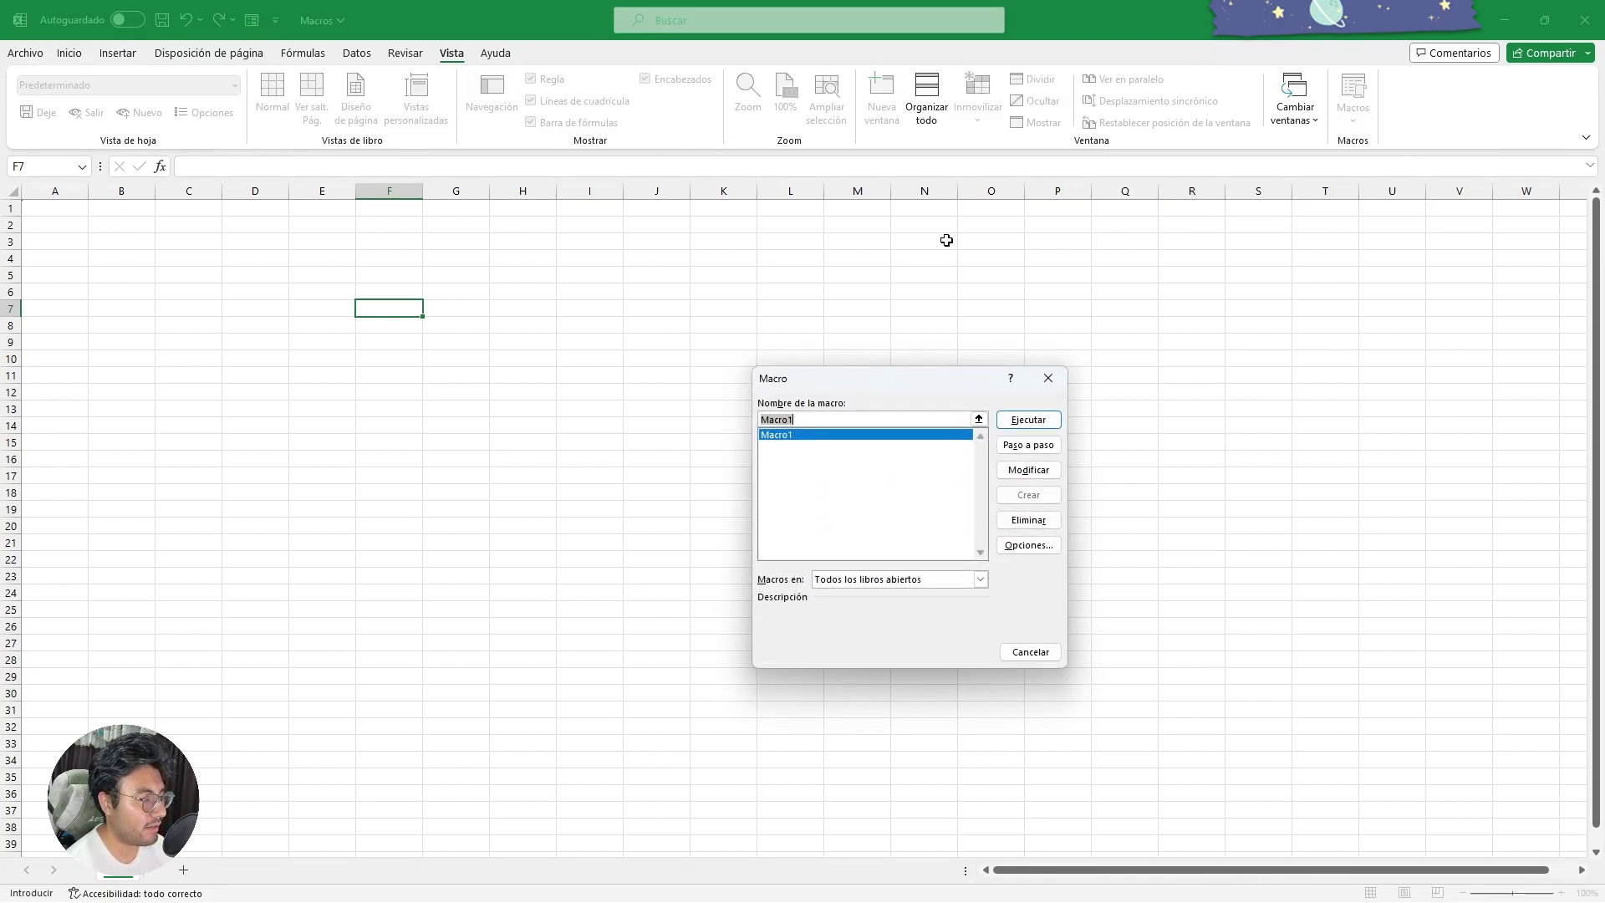
# - Open Macro1 with Modificar in the VBA editor, then close the editor
pyautogui.click(1028, 469)
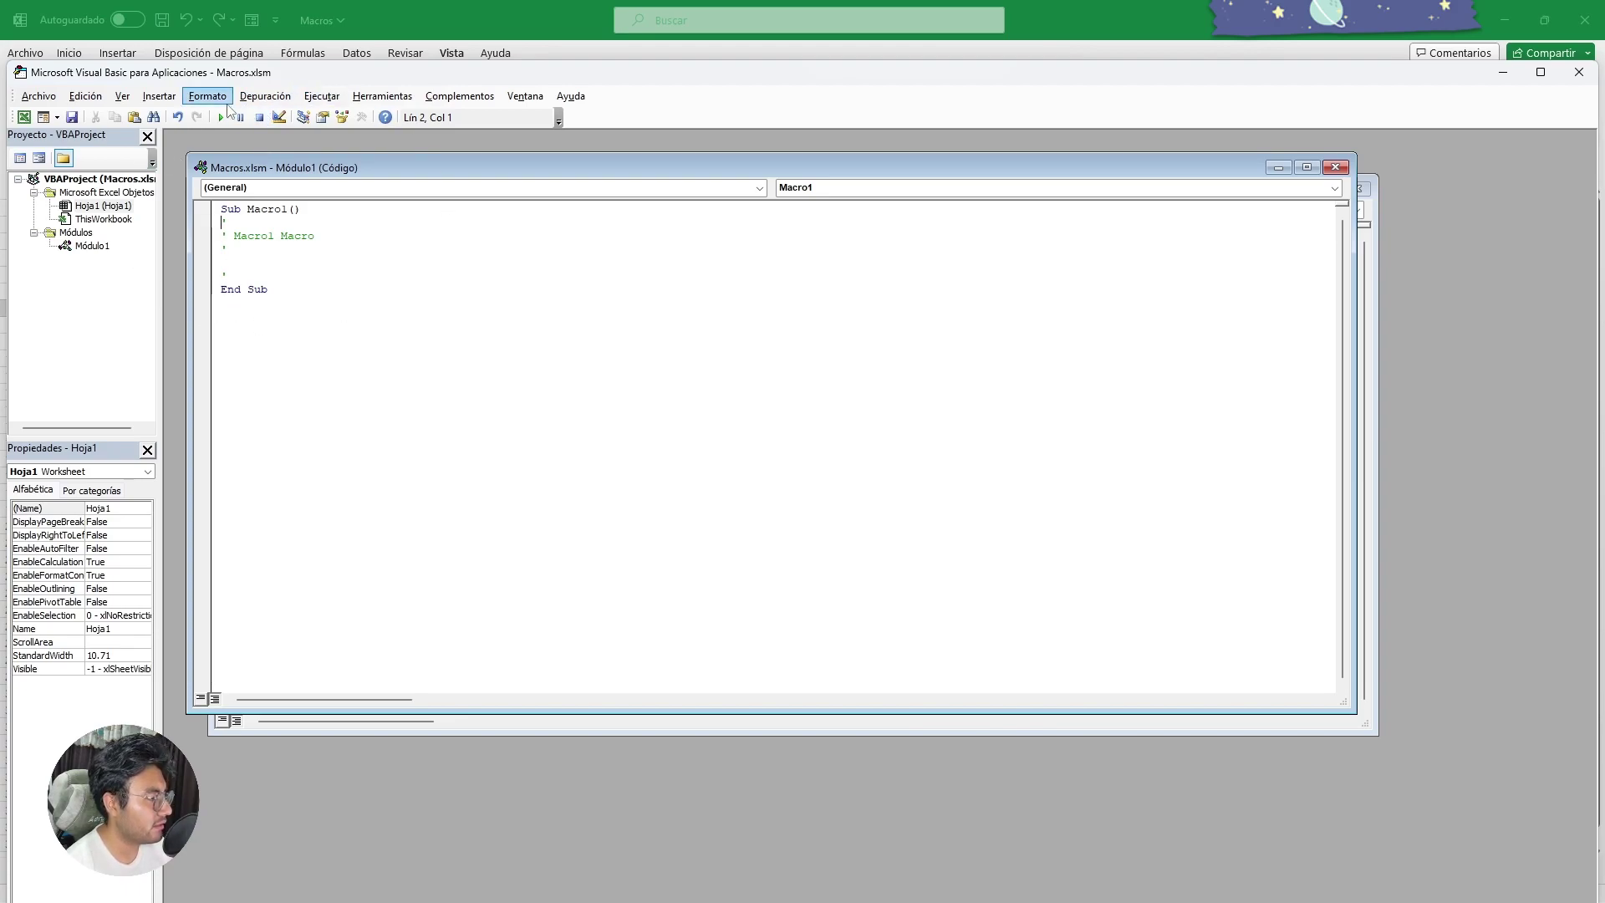
pyautogui.click(1578, 72)
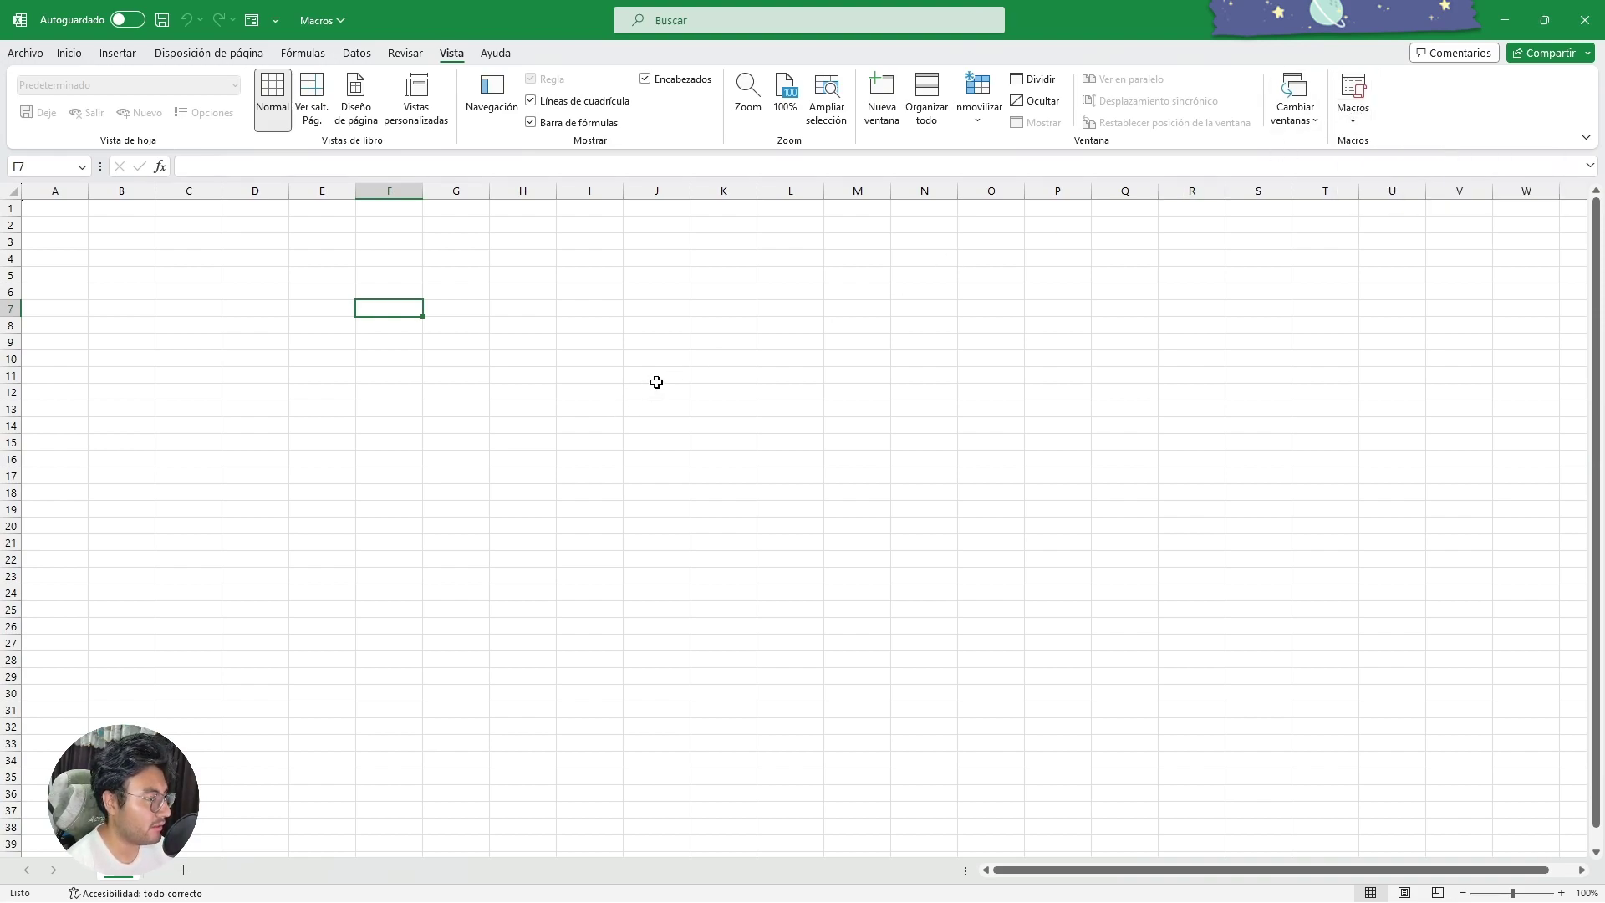
pyautogui.click(480, 489)
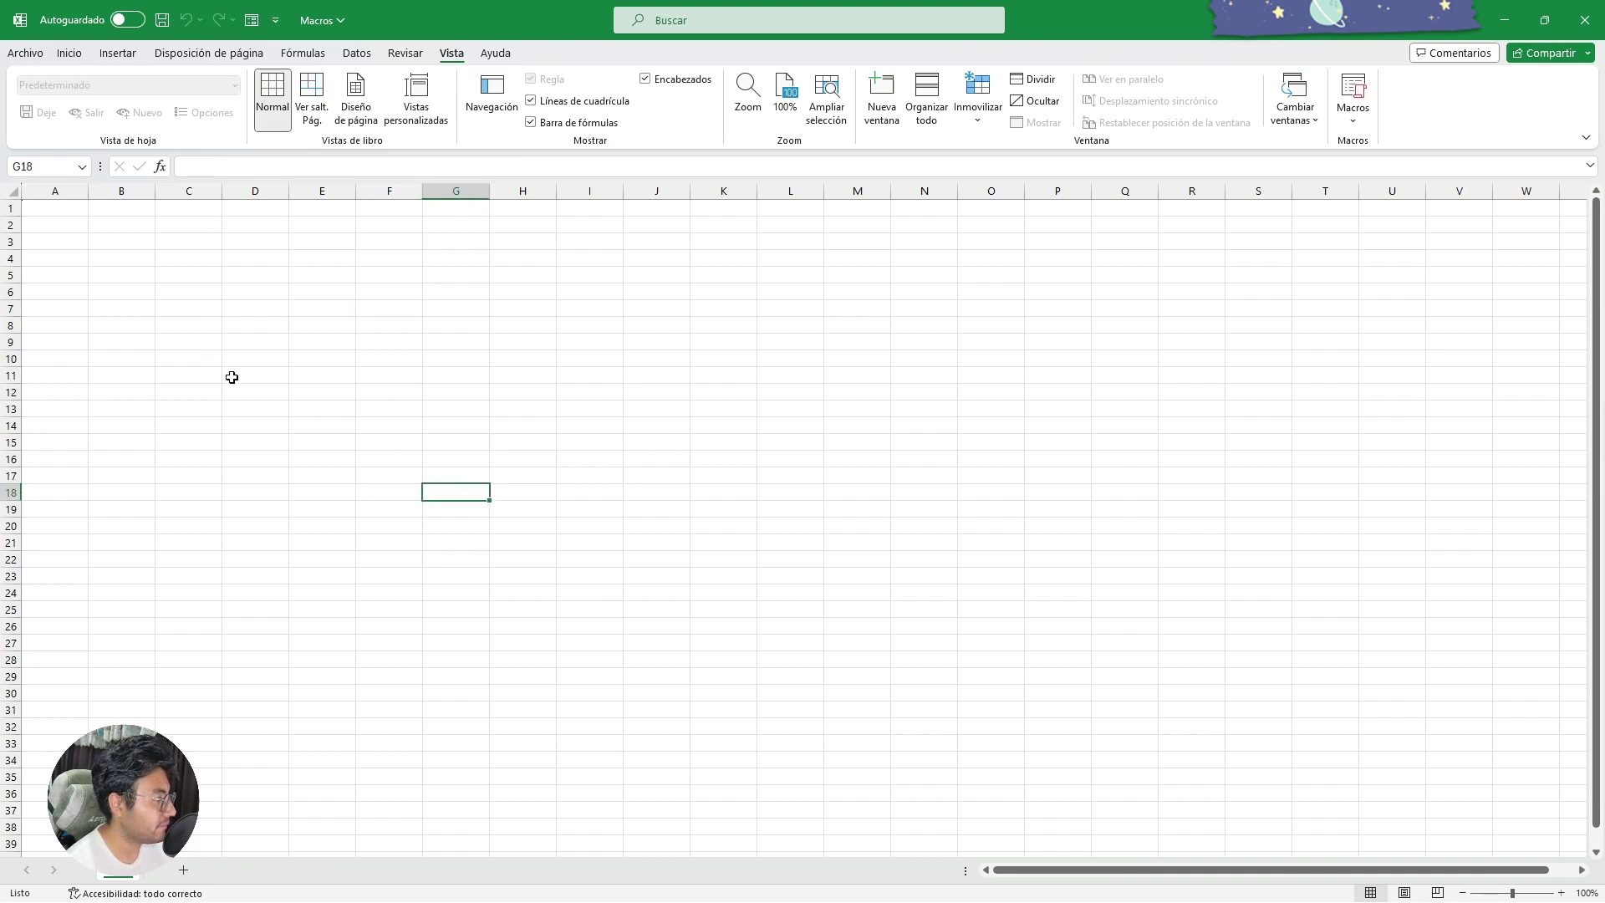